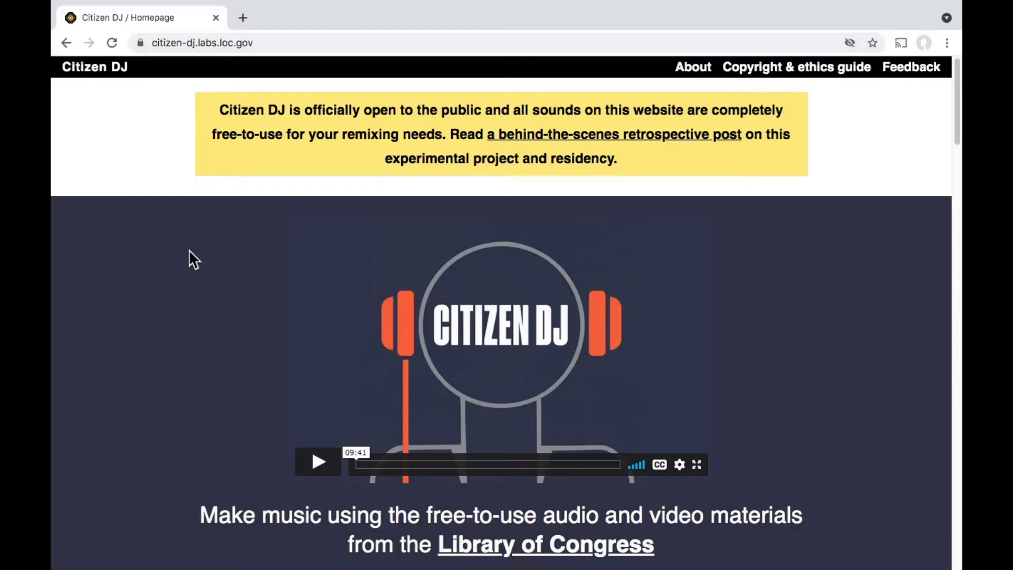
# Look through the available sound collections and open the Tony Schwartz Collection for exploring
pyautogui.scroll(-9, 189, 250)
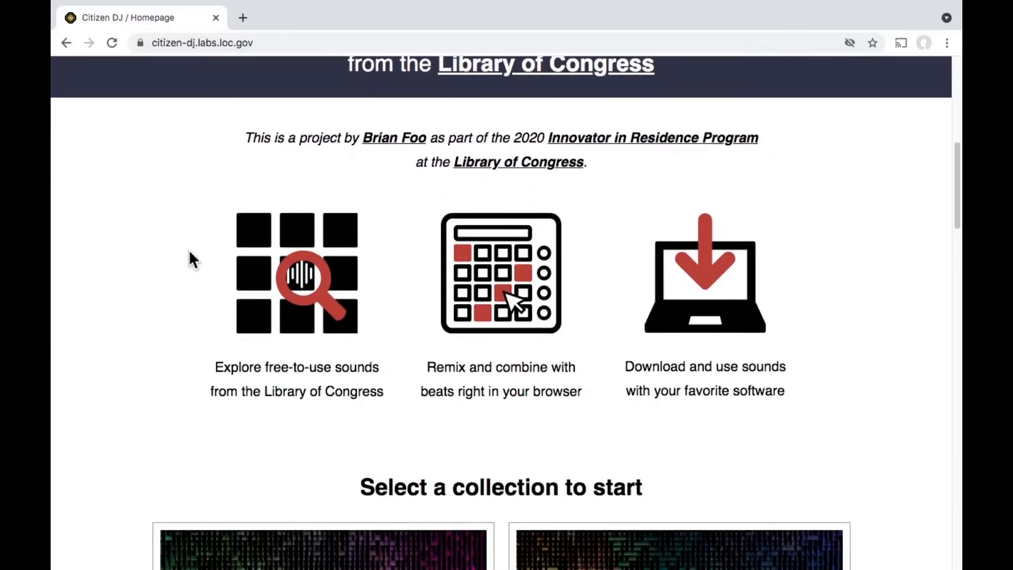
pyautogui.scroll(-1, 189, 249)
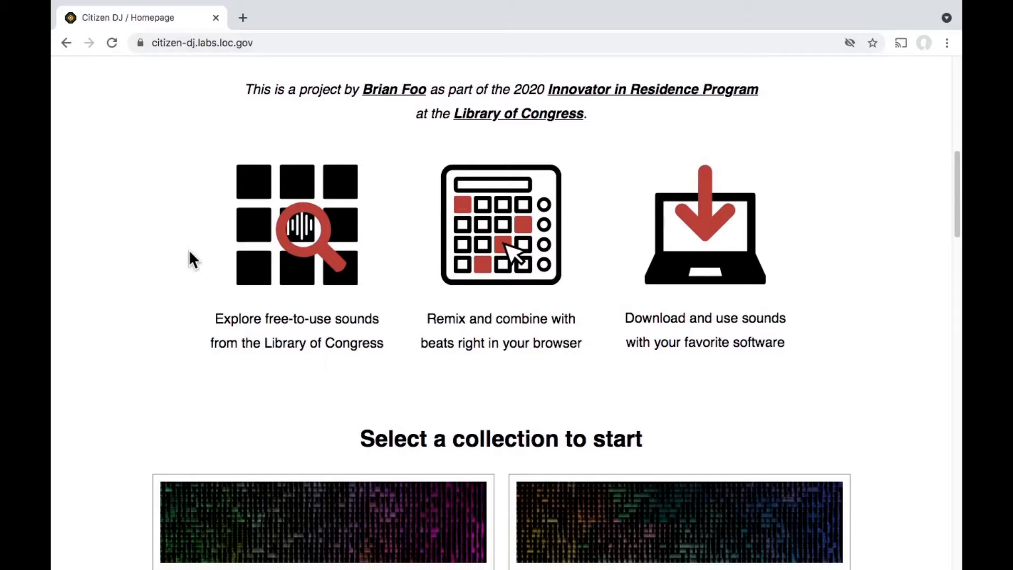
pyautogui.scroll(-6, 190, 252)
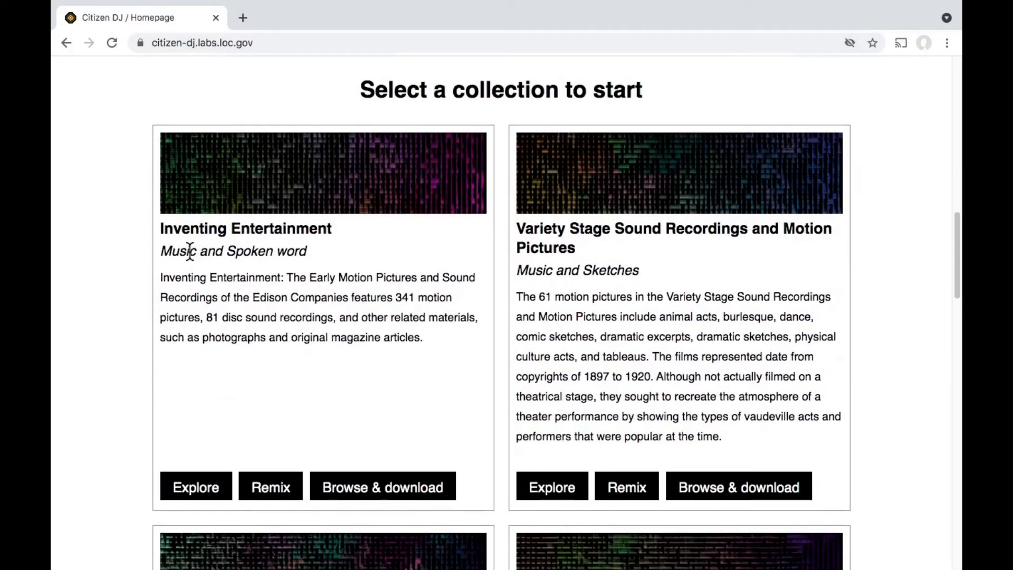
pyautogui.scroll(-3, 118, 289)
pyautogui.scroll(-10, 119, 289)
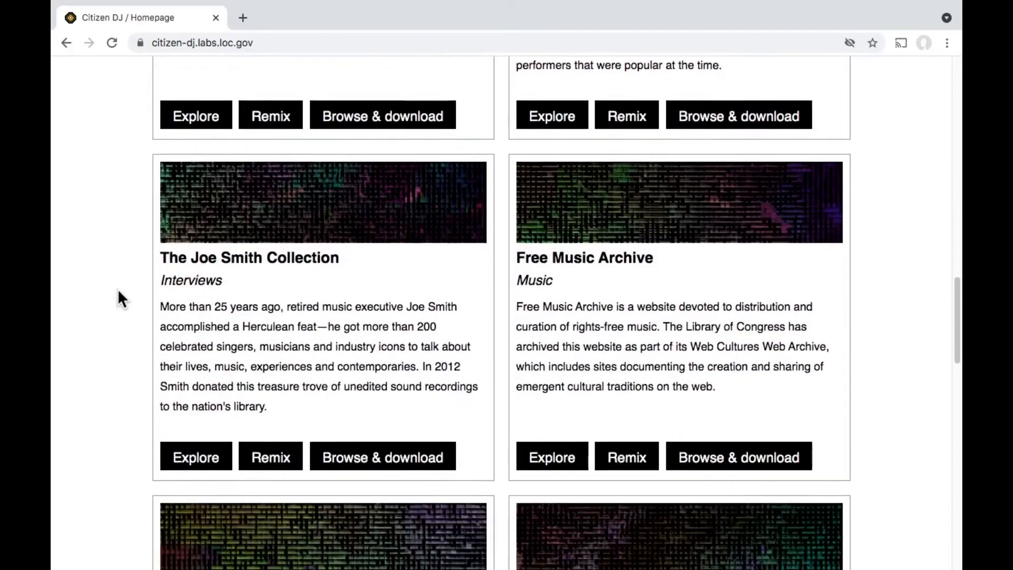
pyautogui.scroll(-2, 118, 289)
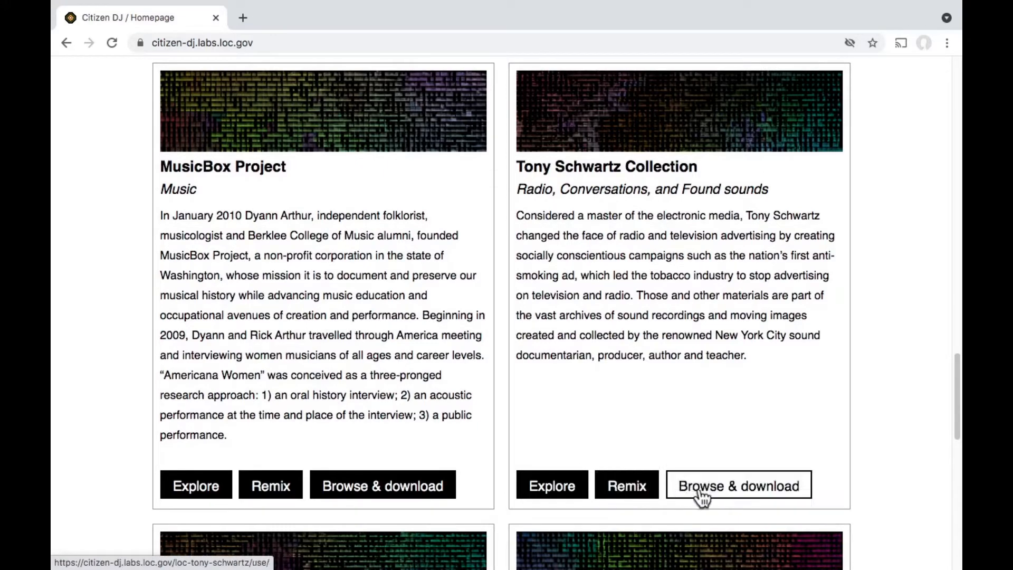
pyautogui.click(523, 495)
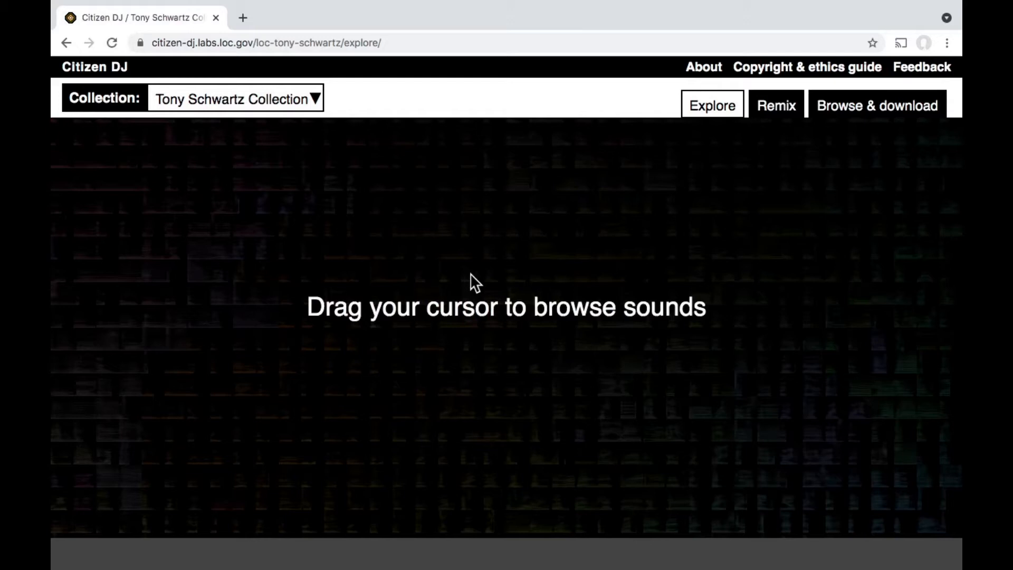
# Preview sounds in several areas of the collection's sound map and open the filters
pyautogui.moveTo(498, 339); pyautogui.dragTo(484, 285)
pyautogui.scroll(-5, 490, 285)
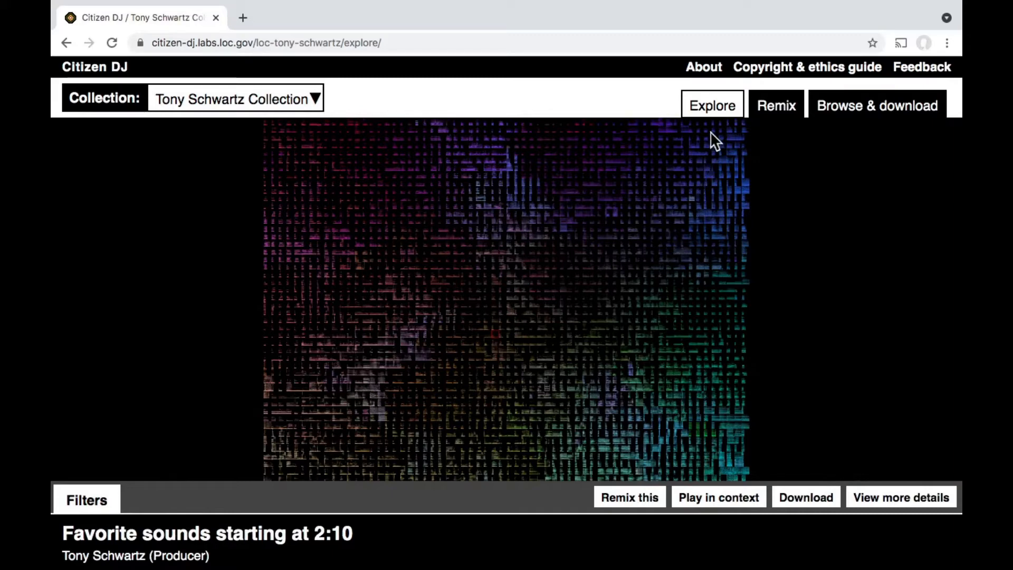
pyautogui.moveTo(711, 133)
pyautogui.mouseDown()
pyautogui.moveTo(715, 153)
pyautogui.moveTo(721, 141)
pyautogui.mouseUp()
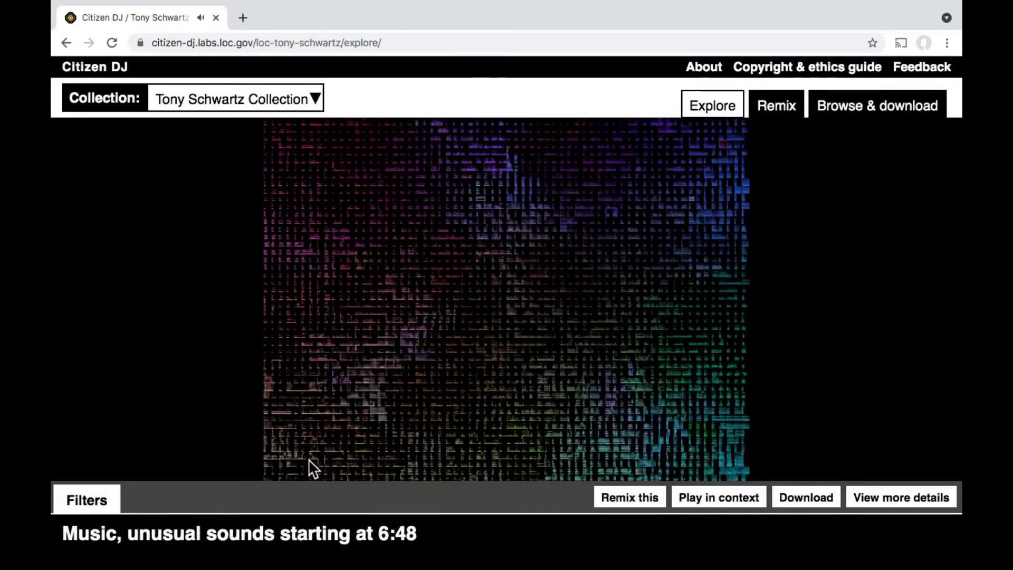
pyautogui.moveTo(309, 463); pyautogui.dragTo(296, 470)
pyautogui.scroll(-2, 297, 470)
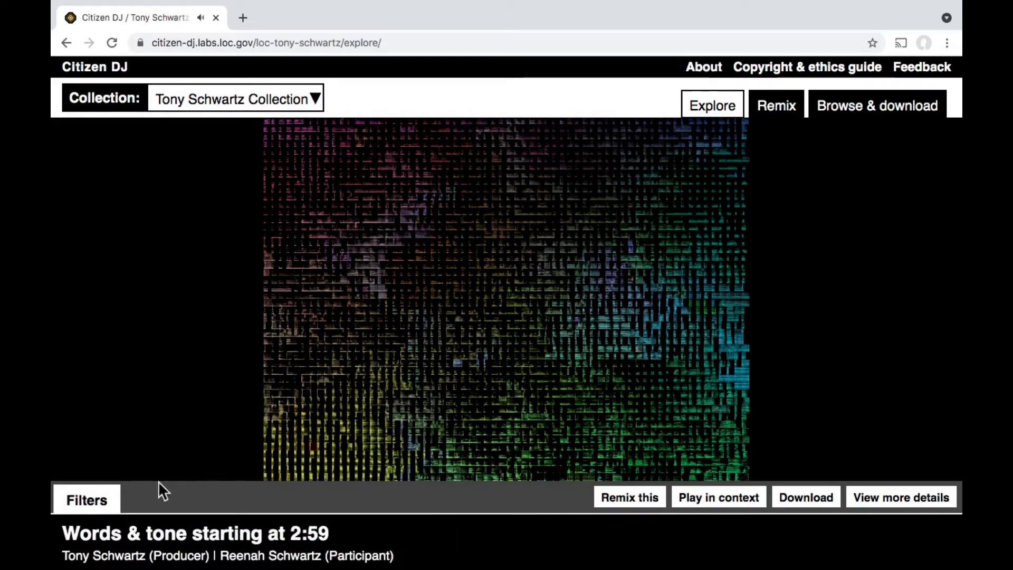
pyautogui.click(87, 499)
# Try a maximum pitch of 234.9 and a minimum pitch of 2570.3, restoring the full pitch range after each
pyautogui.click(146, 463)
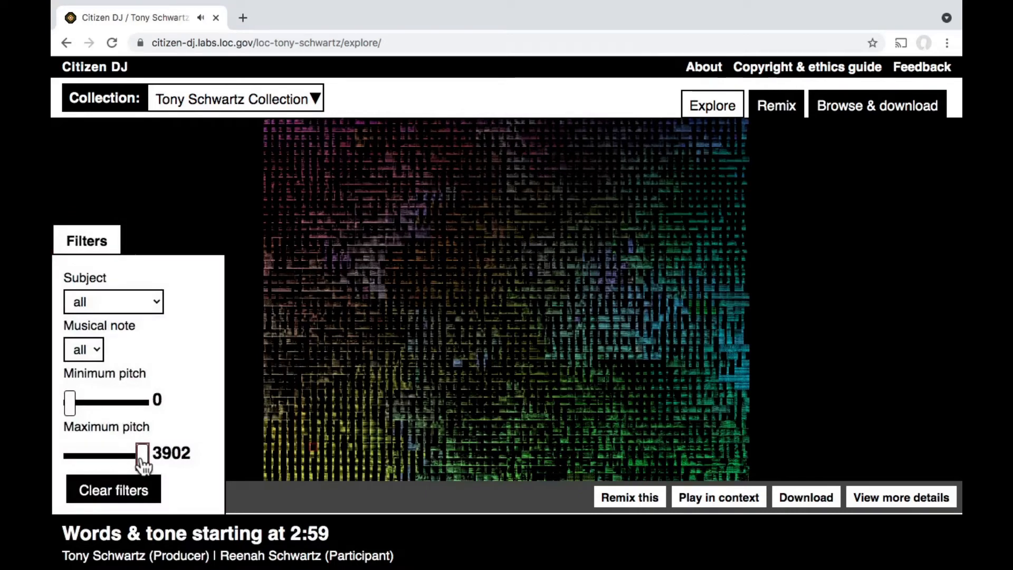
pyautogui.moveTo(144, 464); pyautogui.dragTo(74, 463)
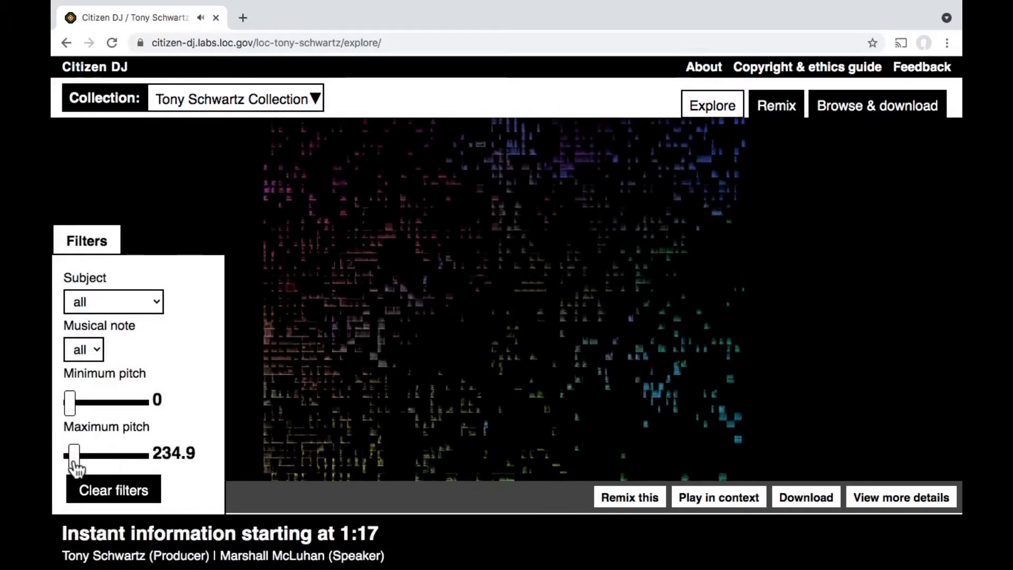
pyautogui.moveTo(74, 463); pyautogui.dragTo(152, 458)
pyautogui.moveTo(83, 408); pyautogui.dragTo(118, 404)
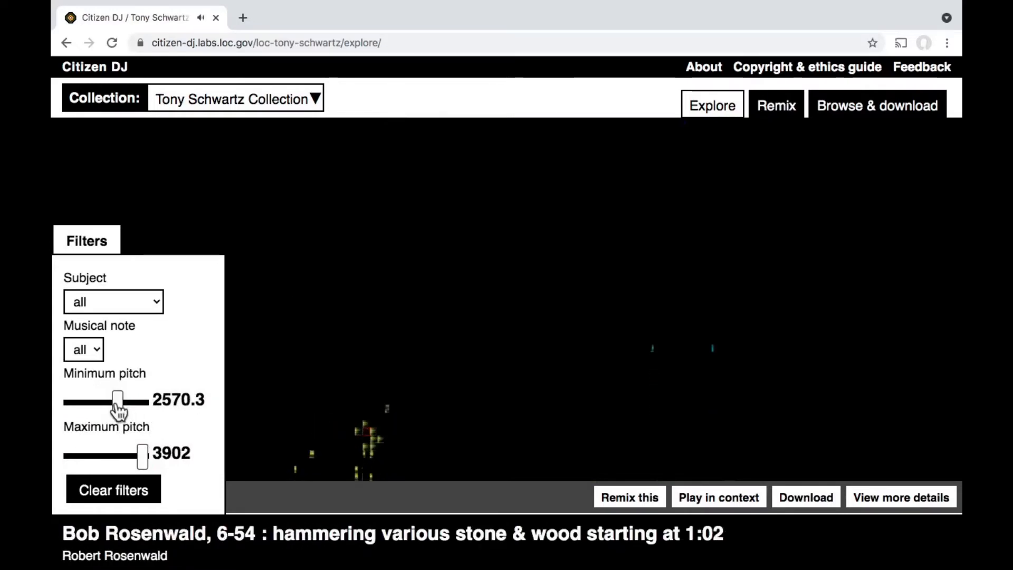
pyautogui.moveTo(118, 406); pyautogui.dragTo(53, 406)
pyautogui.click(81, 350)
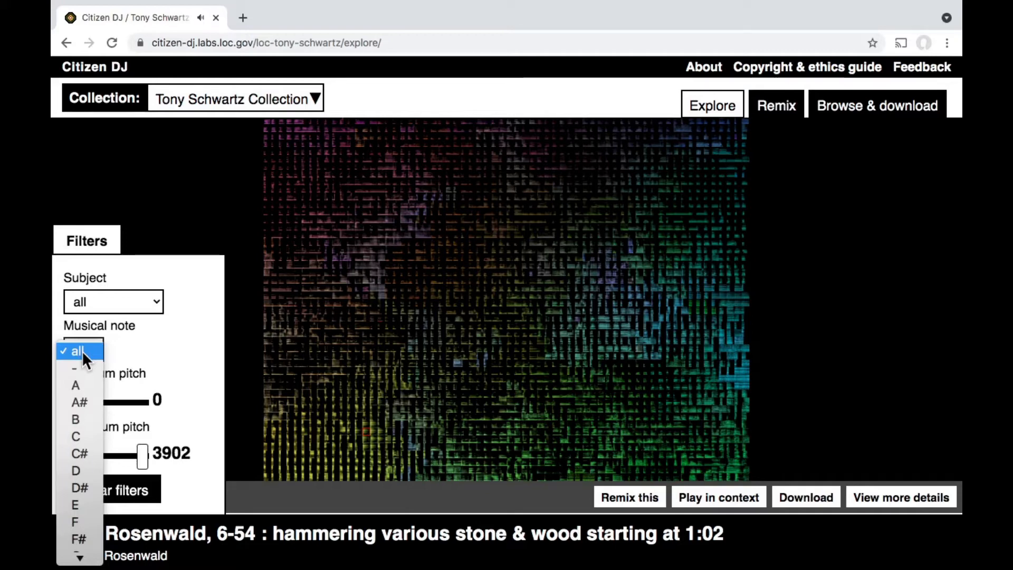
pyautogui.click(175, 334)
# Filter the sounds by the children subject and preview two of the matching clips
pyautogui.click(147, 299)
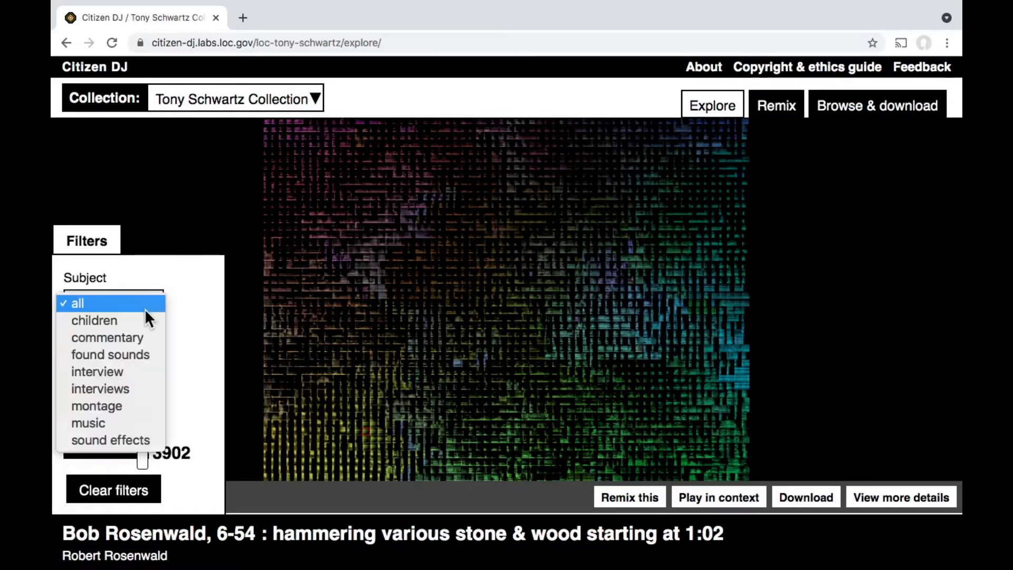
pyautogui.click(141, 321)
pyautogui.click(583, 423)
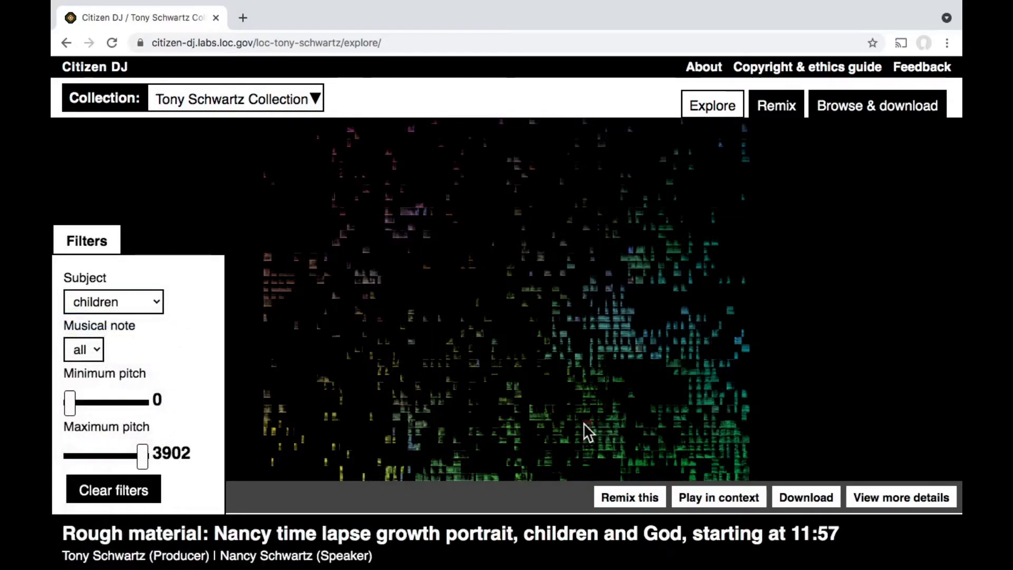
pyautogui.click(621, 416)
# Filter the sounds by the sound effects subject and select the Listening game #2 clip starting at 3:34
pyautogui.click(122, 296)
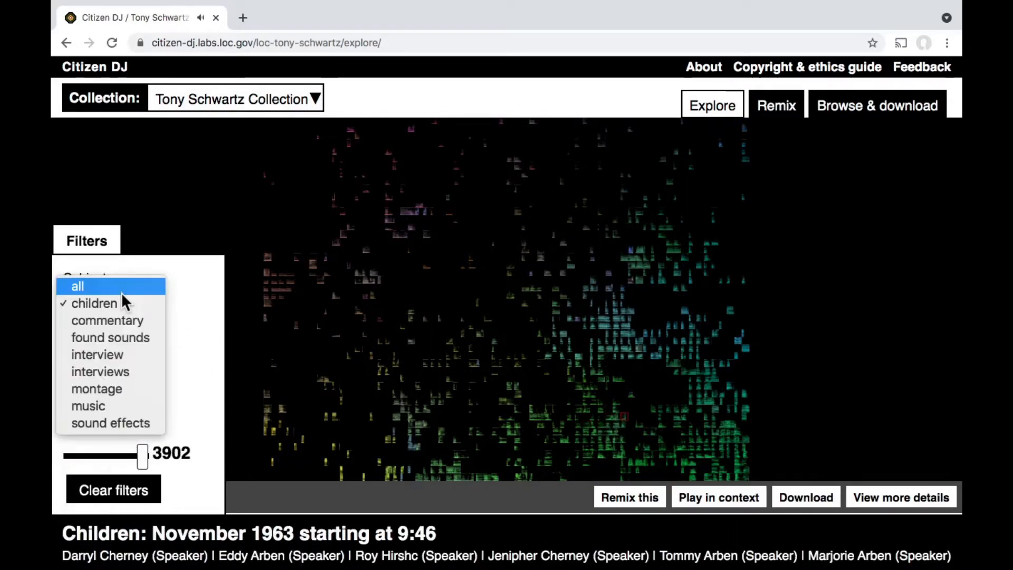
pyautogui.click(122, 421)
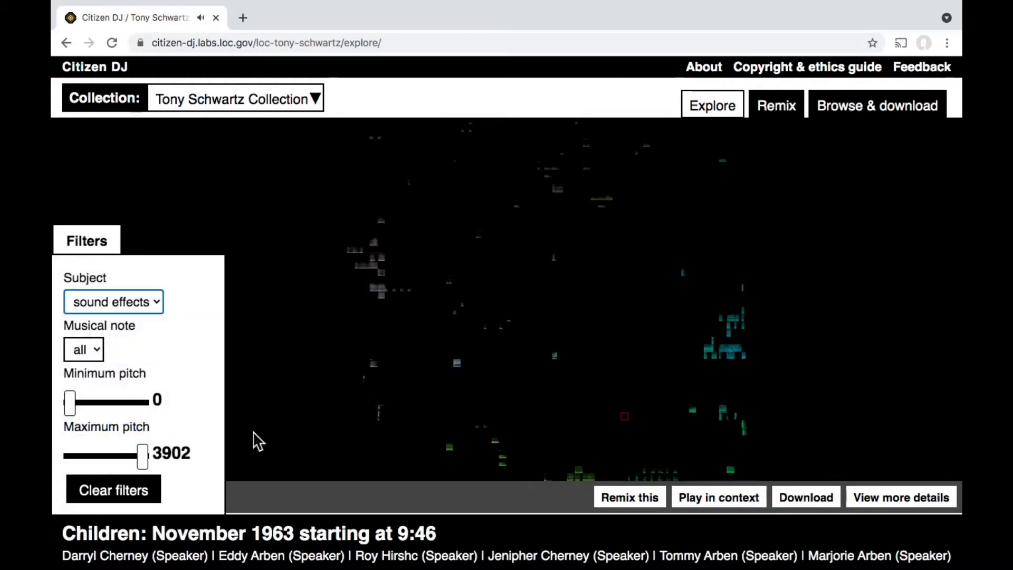
pyautogui.click(664, 471)
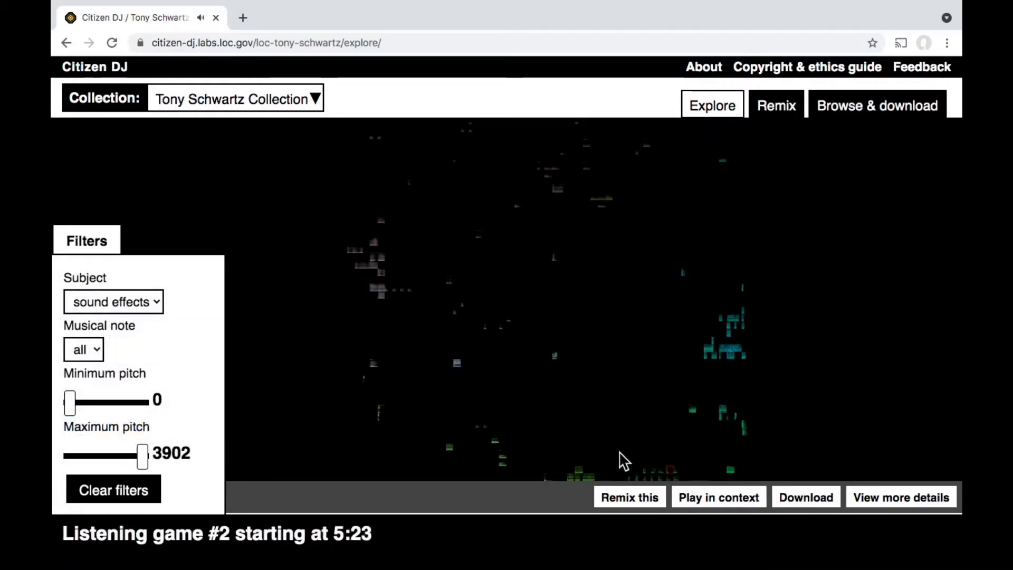
pyautogui.click(583, 476)
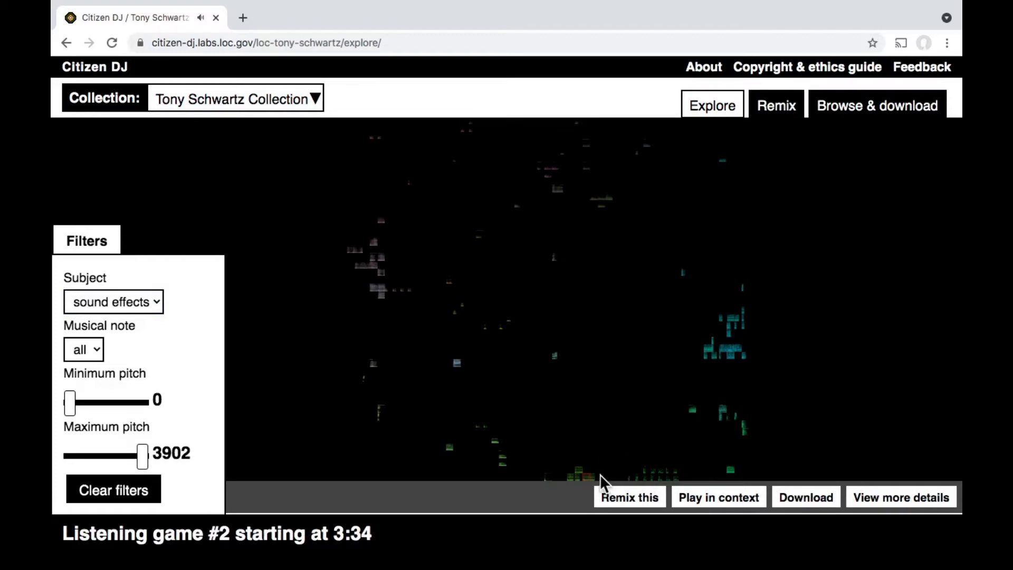
# Play the selected clip in context, check its details page and return to the collection's sound map
pyautogui.click(704, 506)
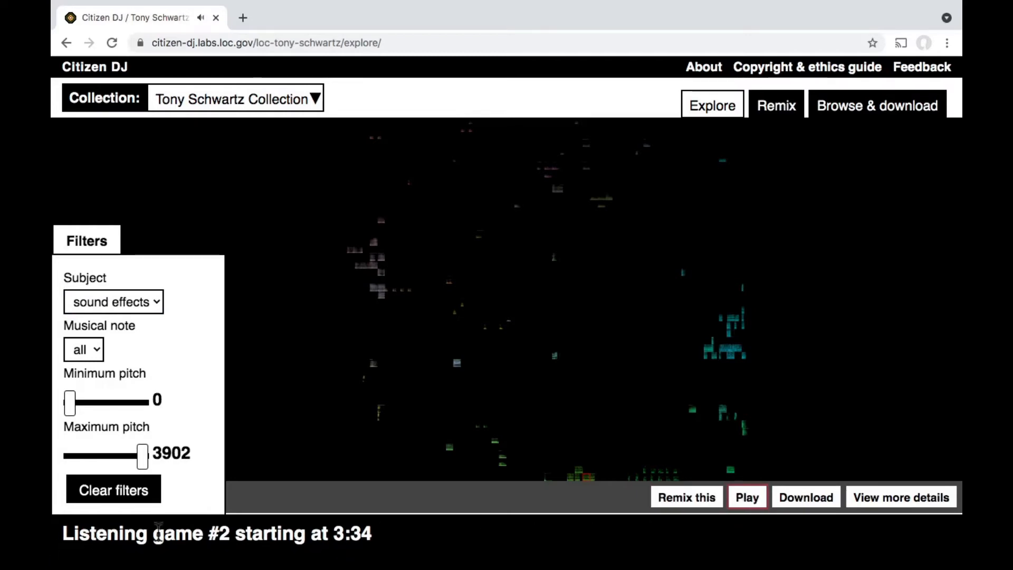
pyautogui.click(875, 500)
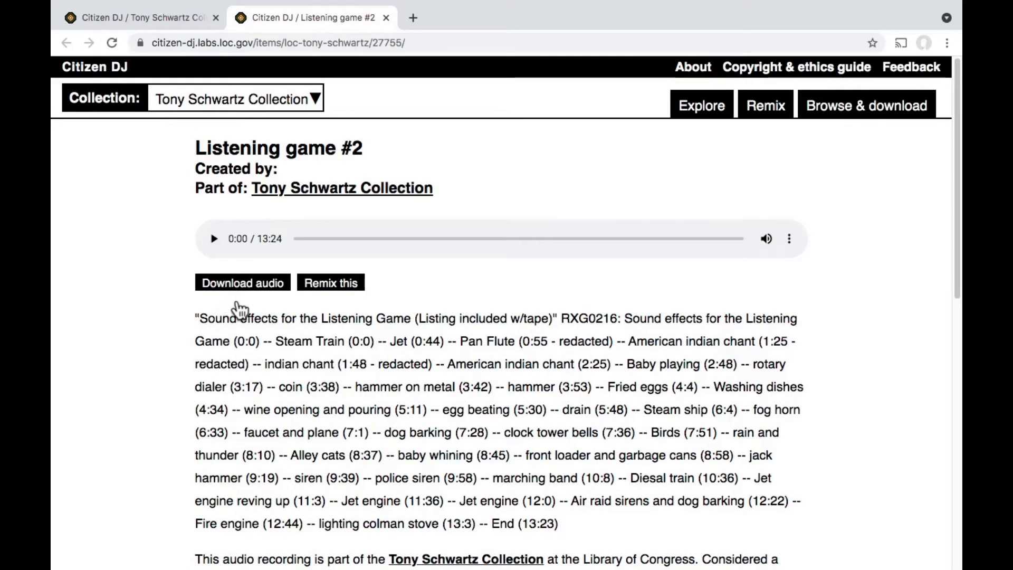
pyautogui.click(162, 27)
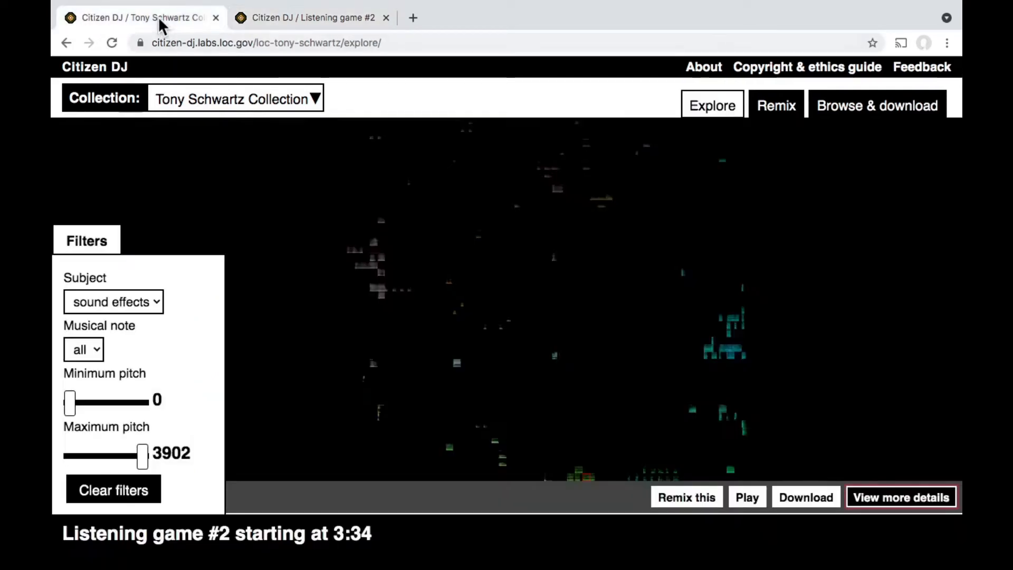
# Open the selected Listening game #2 clip for remixing, review its sample and drum tracks, and play then stop the default pattern
pyautogui.click(664, 505)
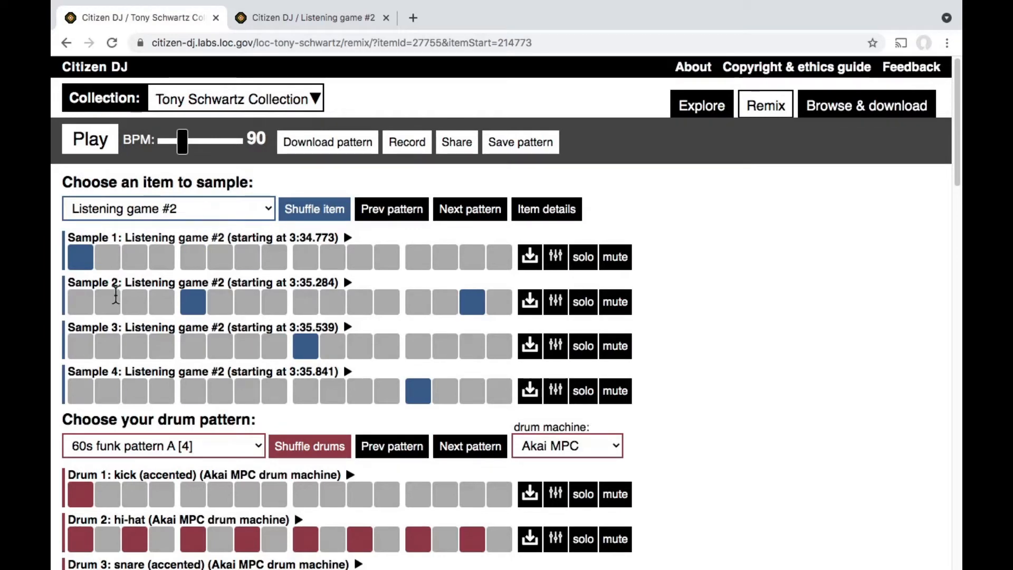
pyautogui.scroll(-5, 158, 349)
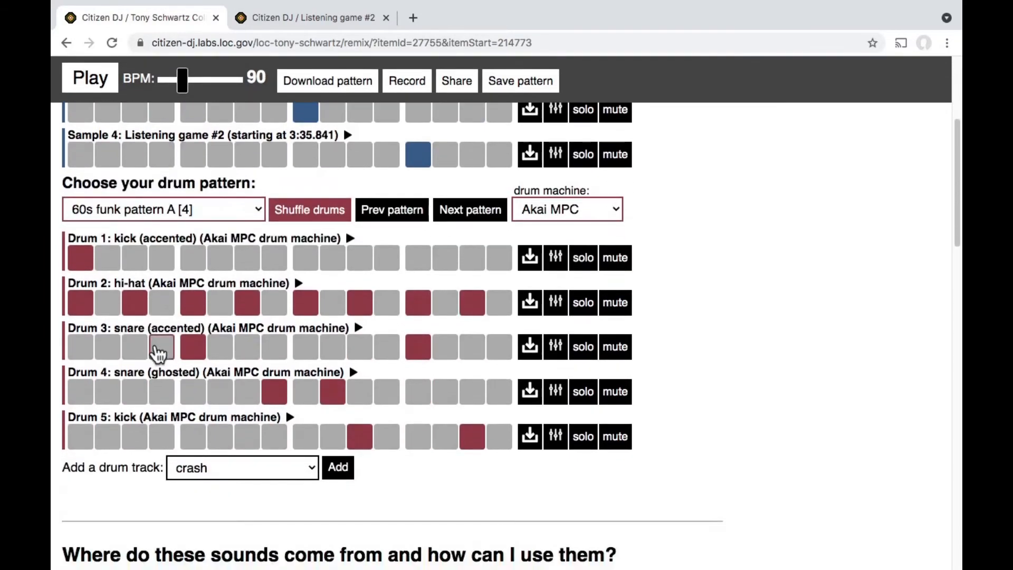
pyautogui.scroll(3, 165, 417)
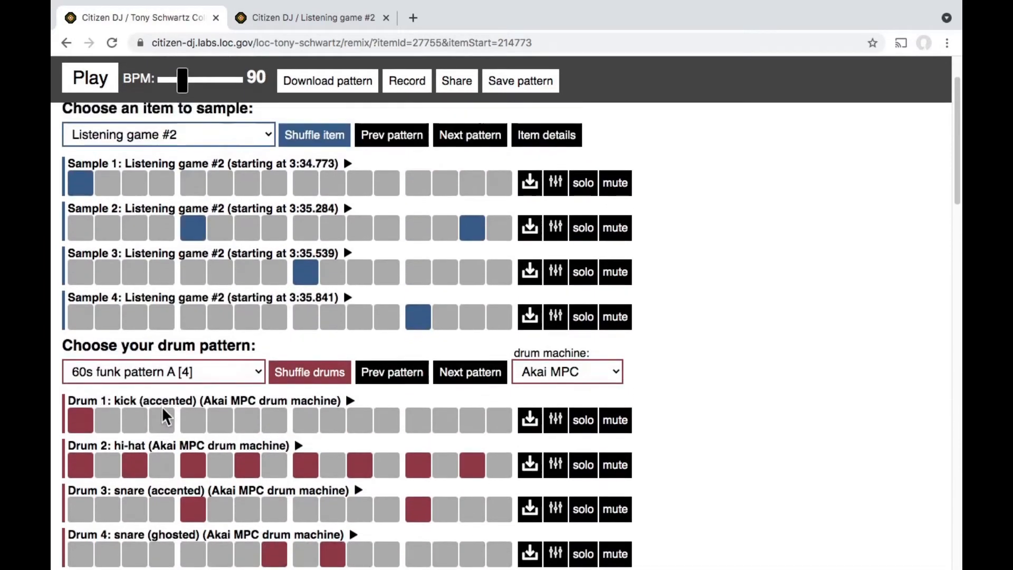
pyautogui.scroll(2, 165, 417)
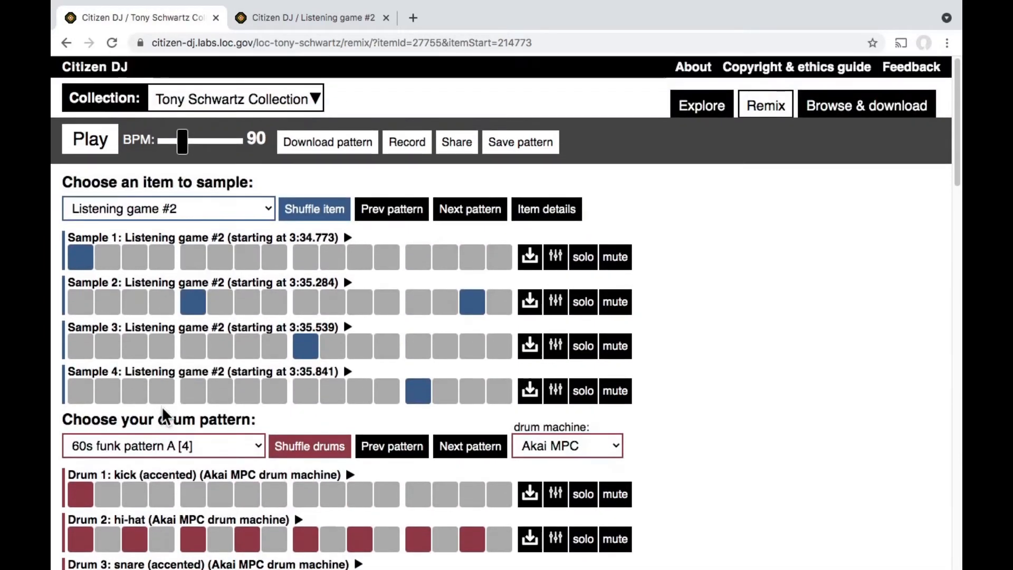
pyautogui.click(70, 151)
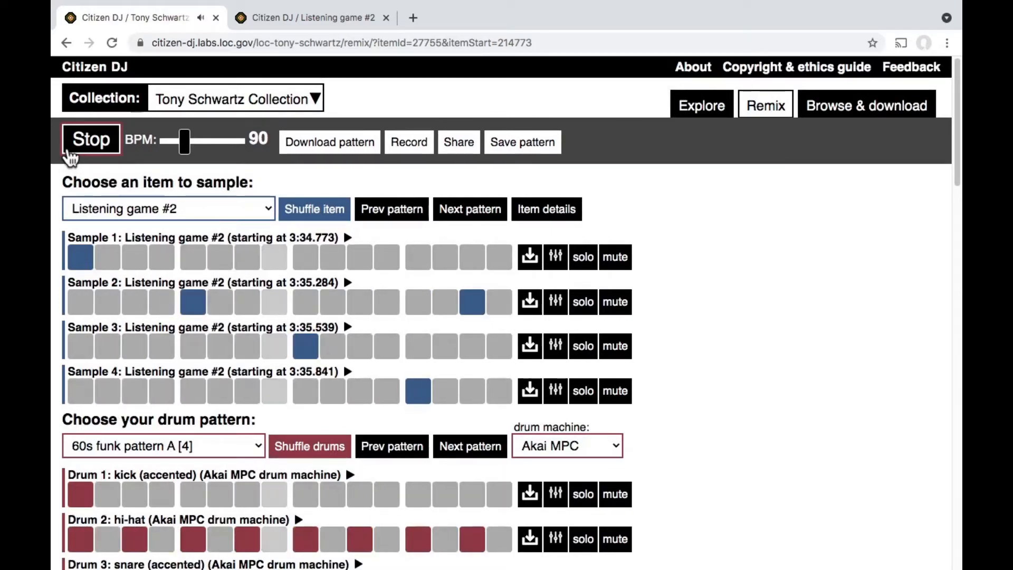
pyautogui.click(70, 153)
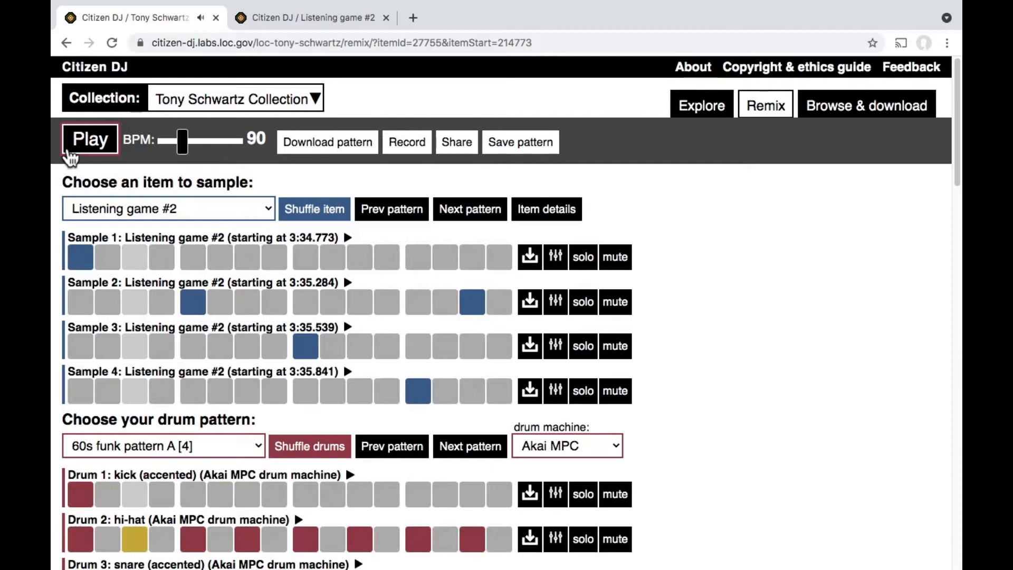
# Clear all active beats from the four Listening game #2 sample tracks
pyautogui.click(81, 258)
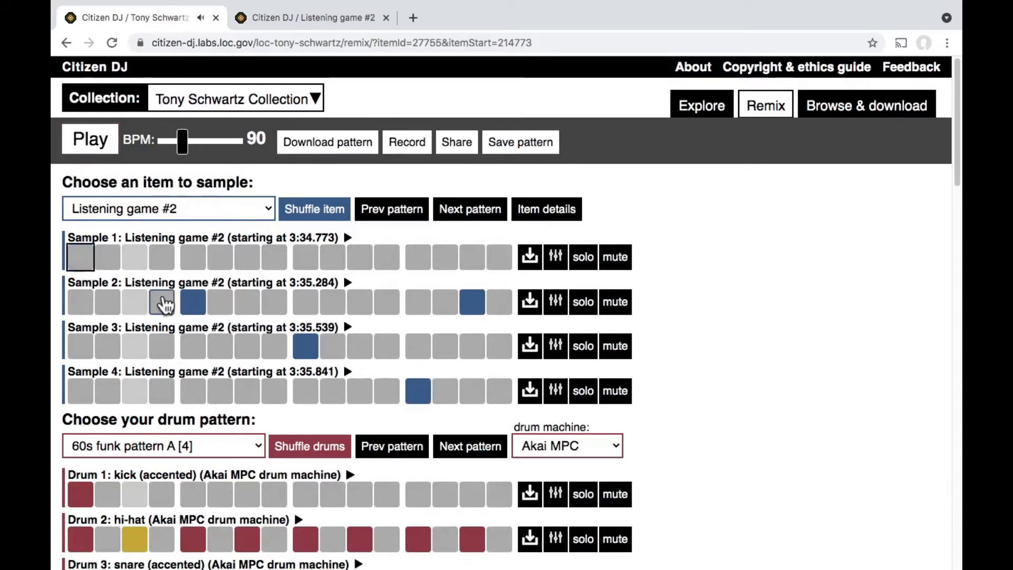
pyautogui.click(193, 301)
pyautogui.click(305, 346)
pyautogui.click(426, 387)
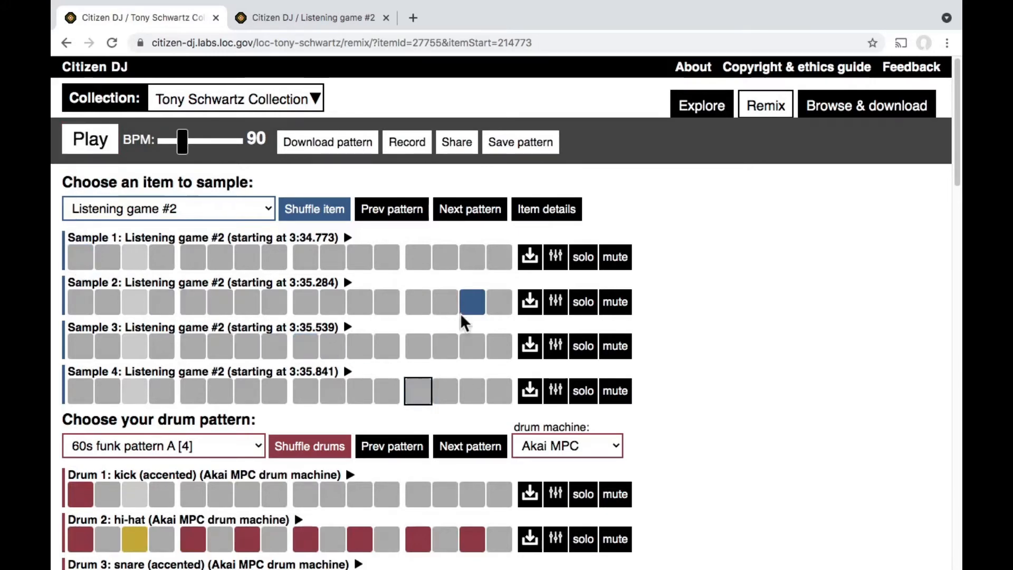
pyautogui.click(472, 304)
# Clear all active beats from the five kick, hi-hat and snare drum tracks
pyautogui.scroll(-5, 667, 410)
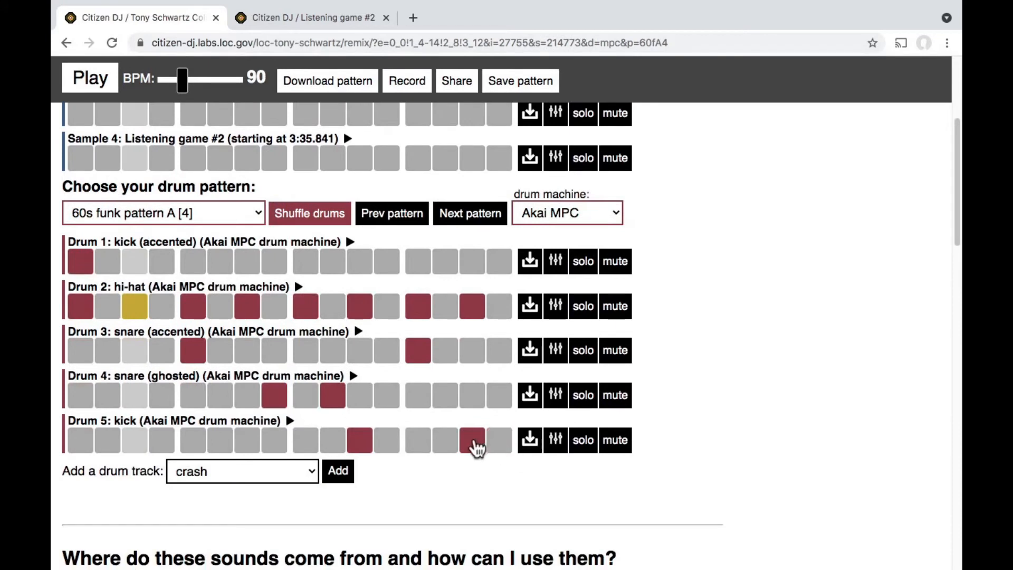
pyautogui.click(473, 440)
pyautogui.click(360, 440)
pyautogui.click(333, 395)
pyautogui.click(274, 395)
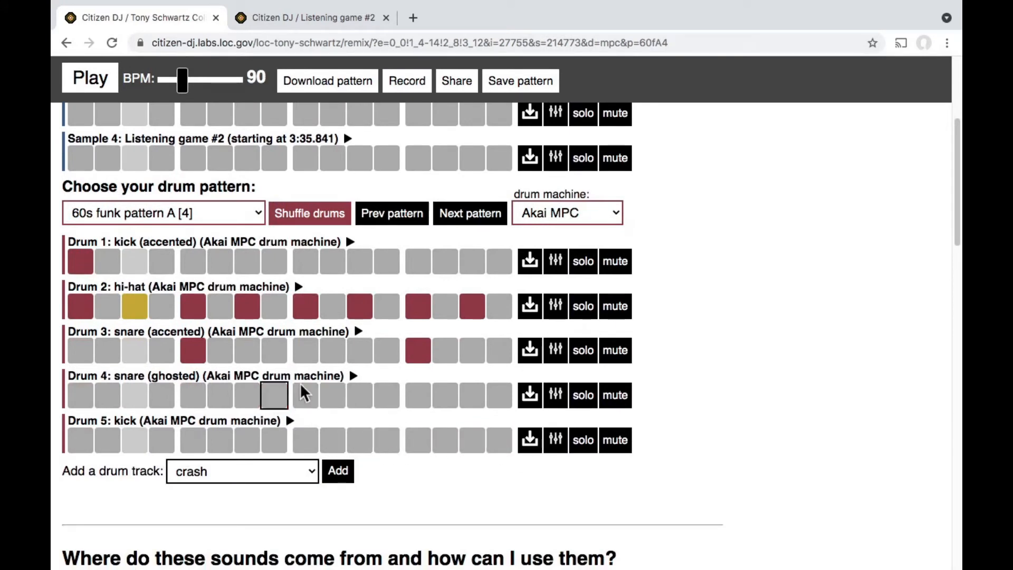
pyautogui.click(418, 351)
pyautogui.click(418, 306)
pyautogui.click(472, 306)
pyautogui.click(360, 306)
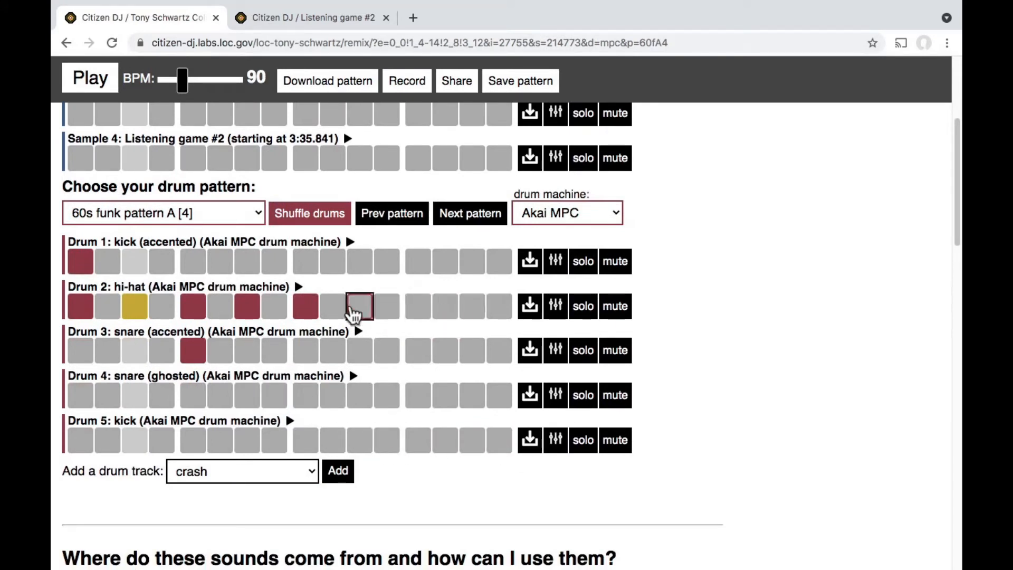
pyautogui.click(306, 307)
pyautogui.click(248, 307)
pyautogui.click(194, 311)
pyautogui.click(191, 348)
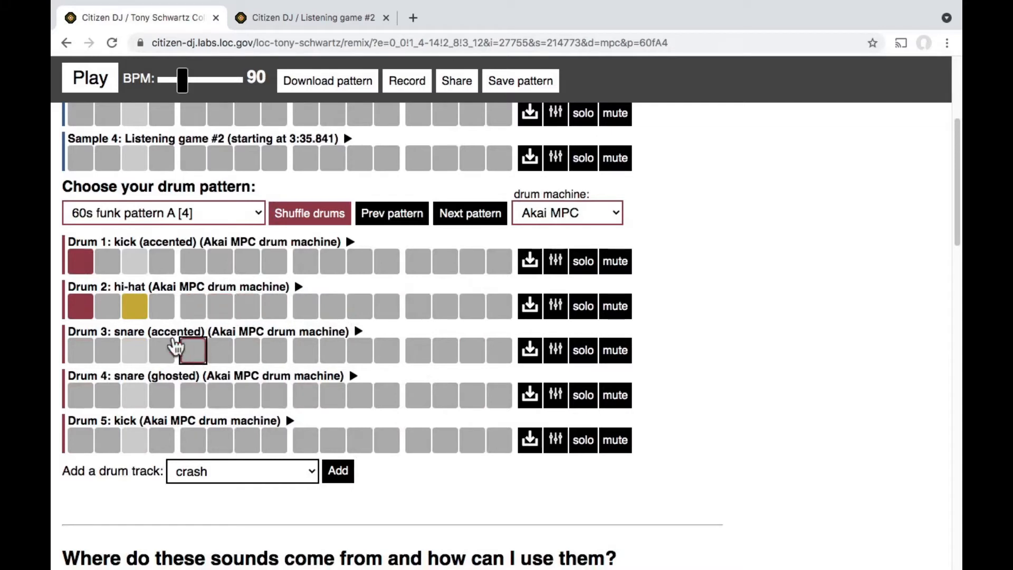
pyautogui.click(137, 309)
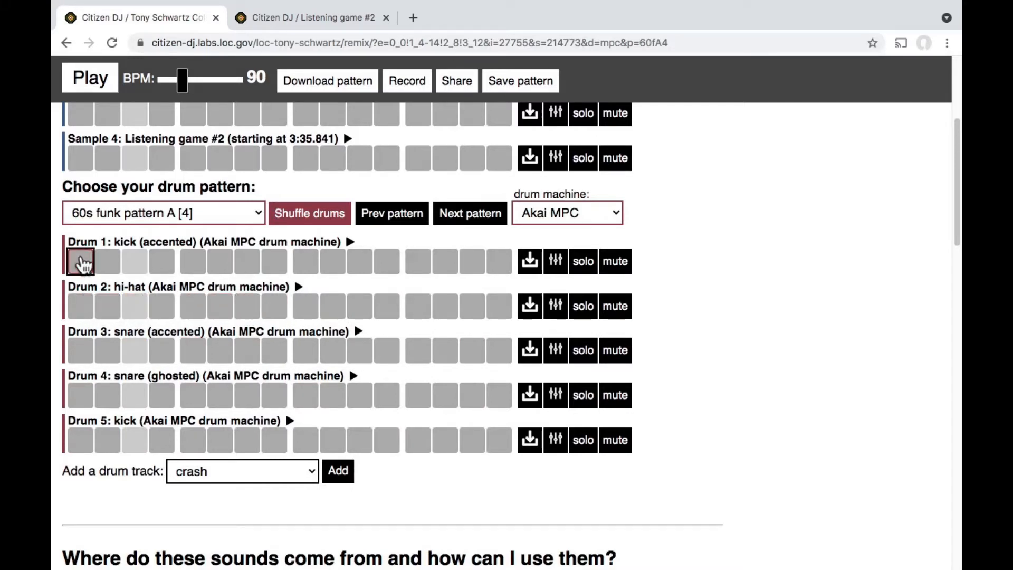
# Start playback and add accented snare beats on steps 5 and 13 of the Drum 3 track
pyautogui.click(79, 89)
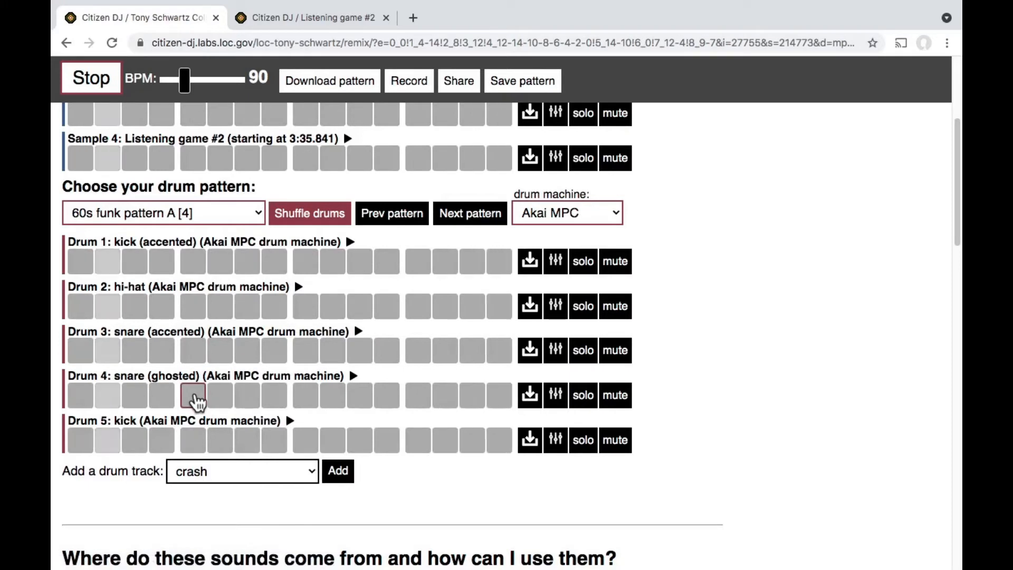
pyautogui.click(195, 350)
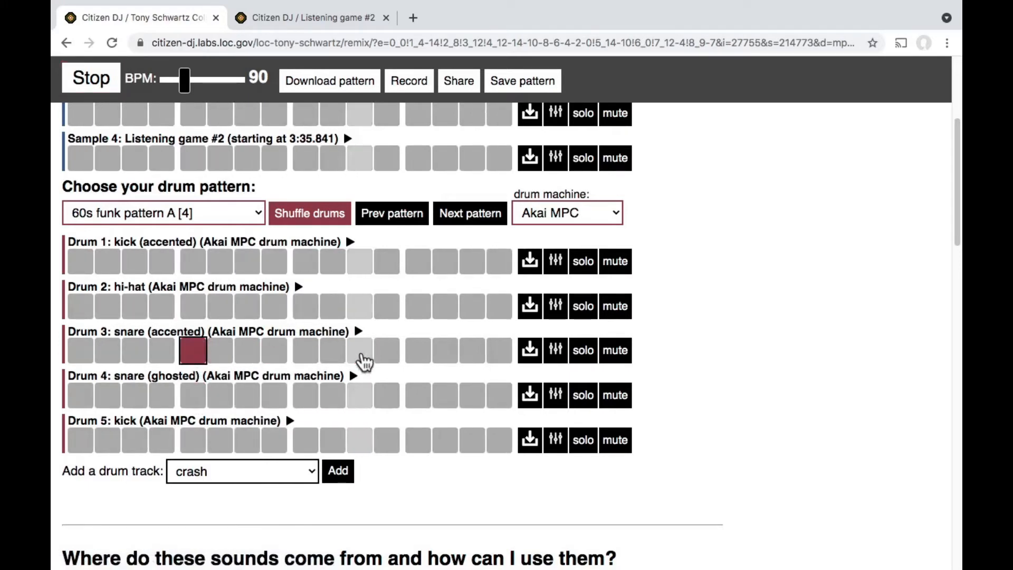
pyautogui.click(411, 356)
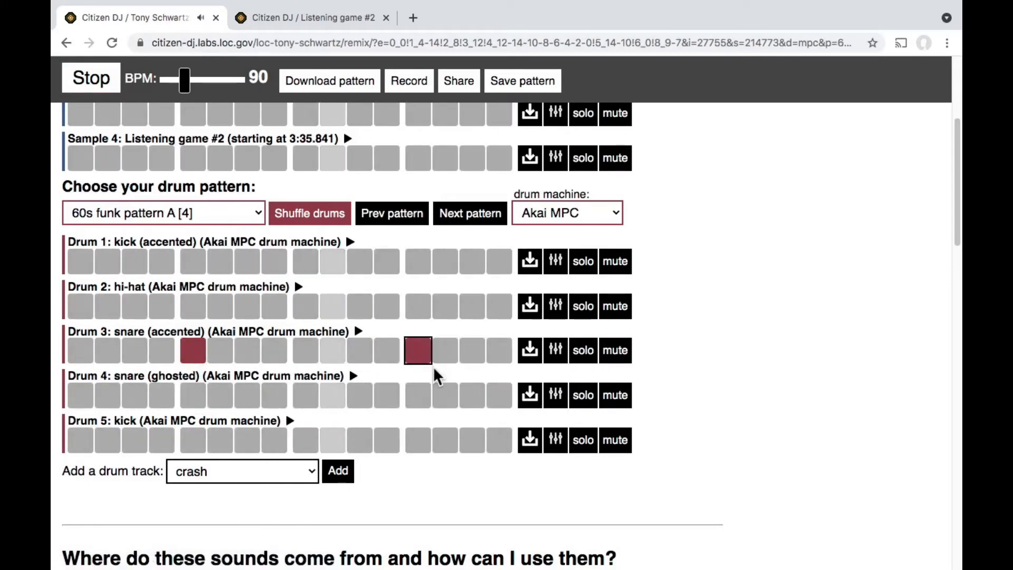
# Switch the drum machine to Roland TR-808 and raise the tempo to 120 BPM
pyautogui.click(601, 217)
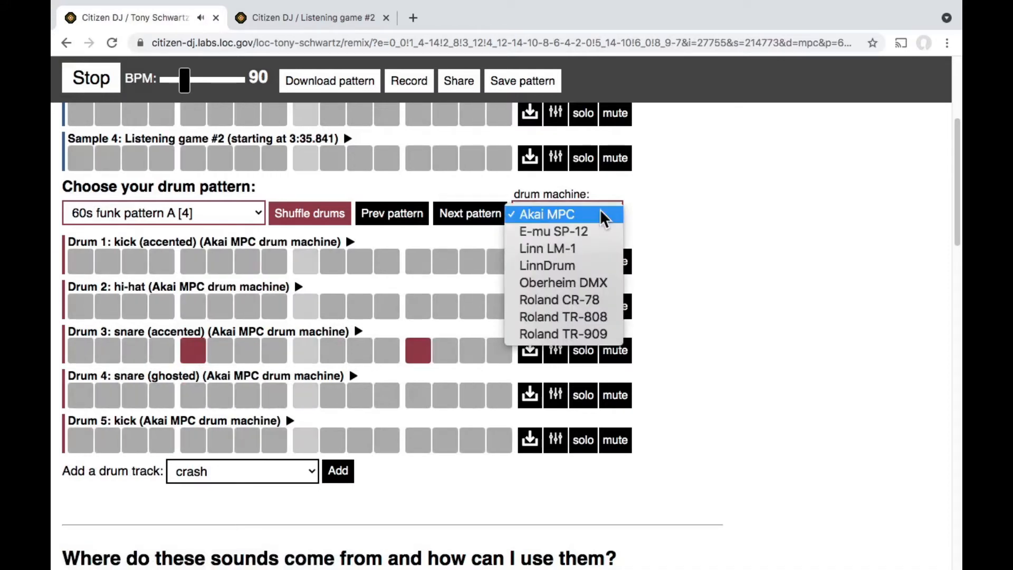
pyautogui.click(602, 317)
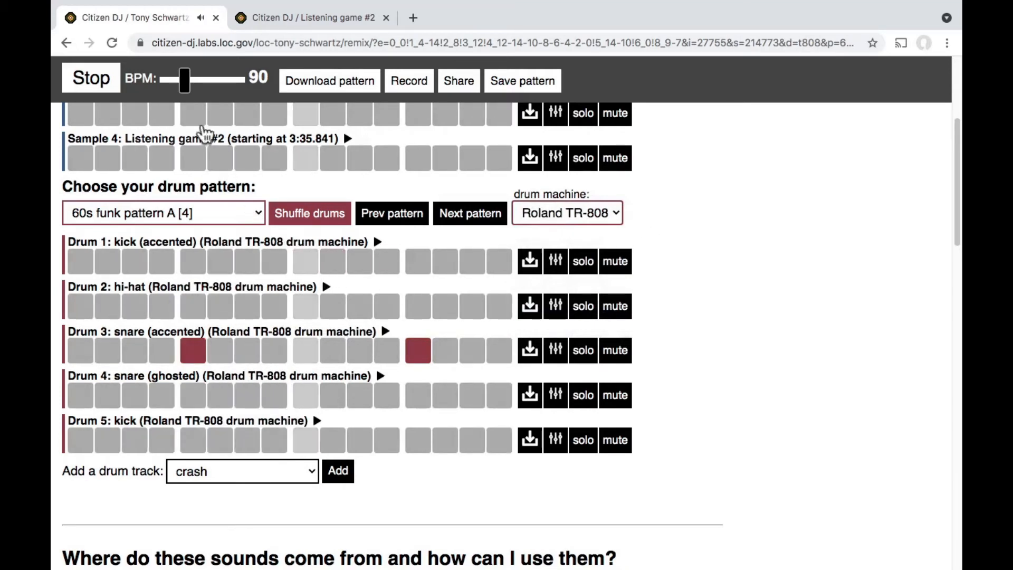
pyautogui.moveTo(185, 85); pyautogui.dragTo(204, 89)
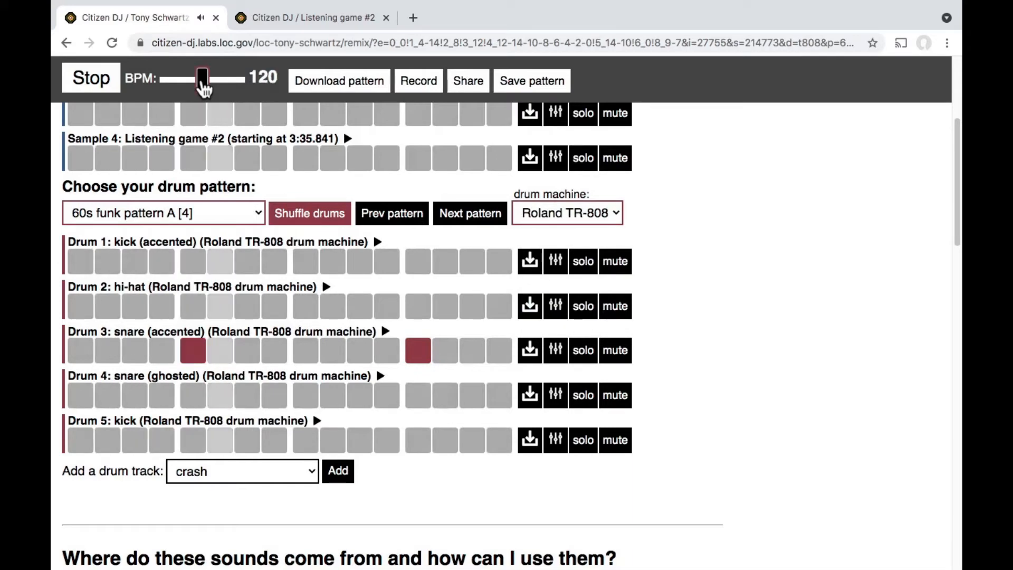
# Add a Sample 1 beat on step 1 and set its clip start to 1.473, duration to 0.227 and volume to -5.8
pyautogui.scroll(3, 702, 349)
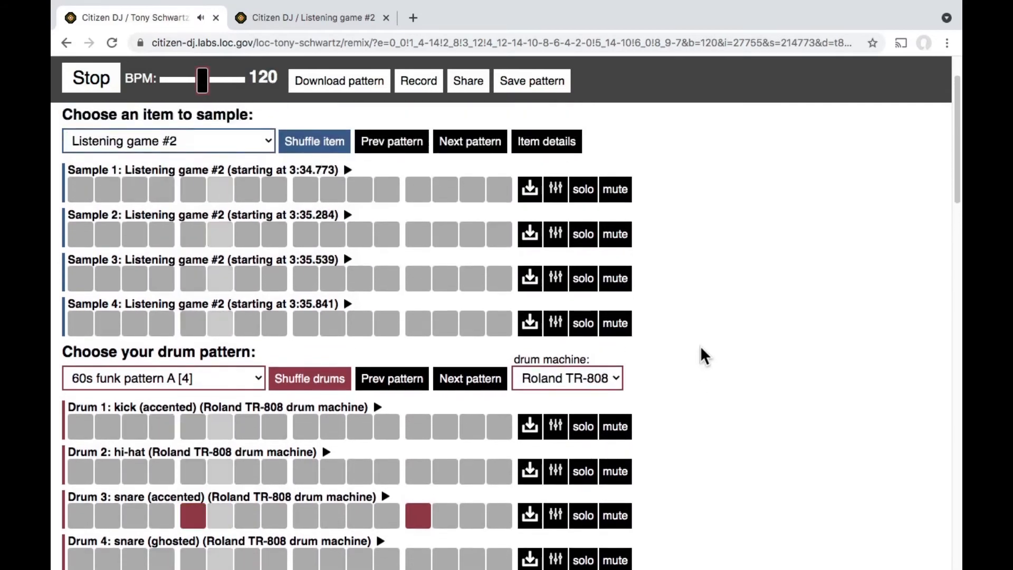
pyautogui.scroll(2, 700, 346)
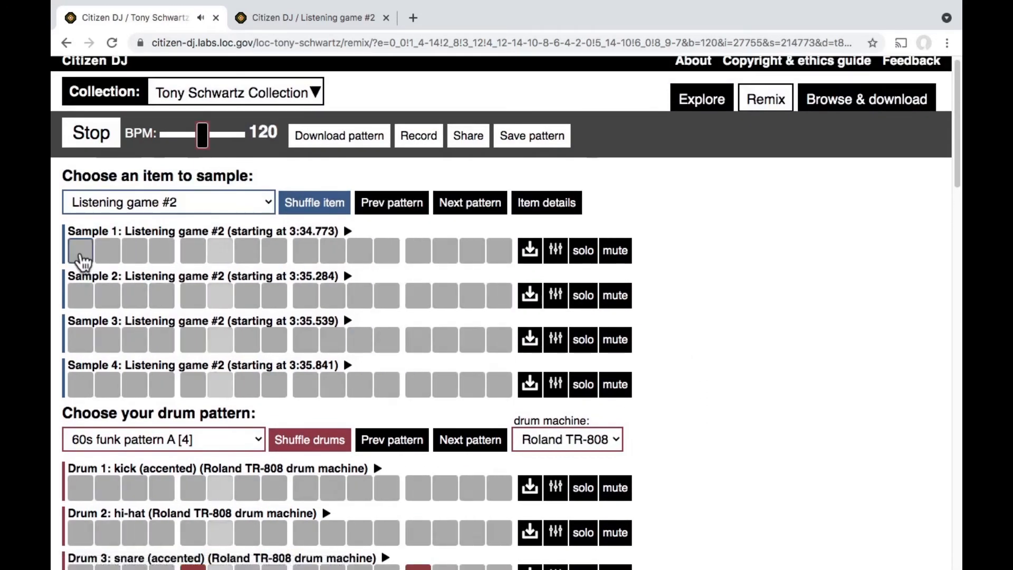
pyautogui.click(81, 253)
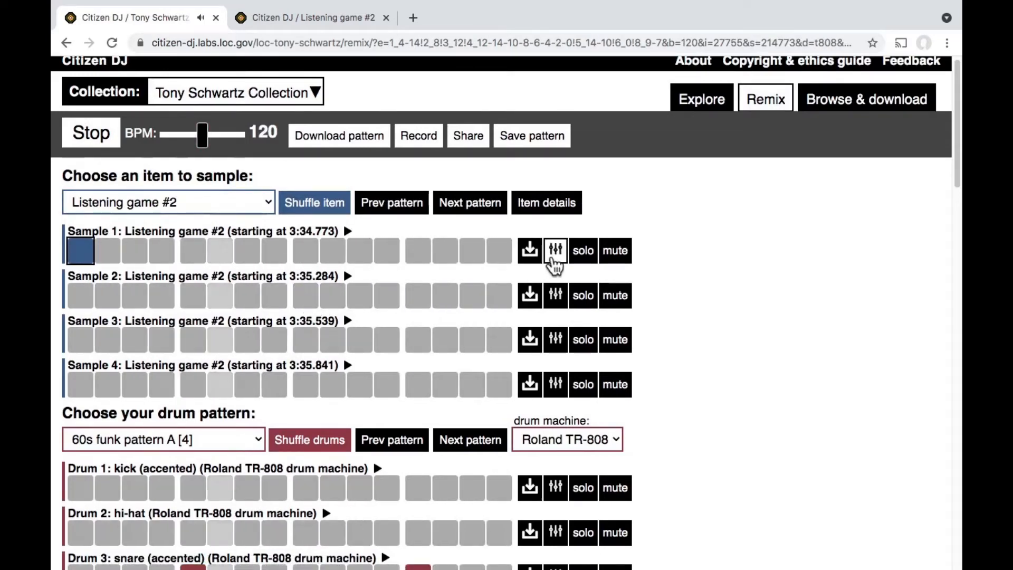
pyautogui.click(554, 257)
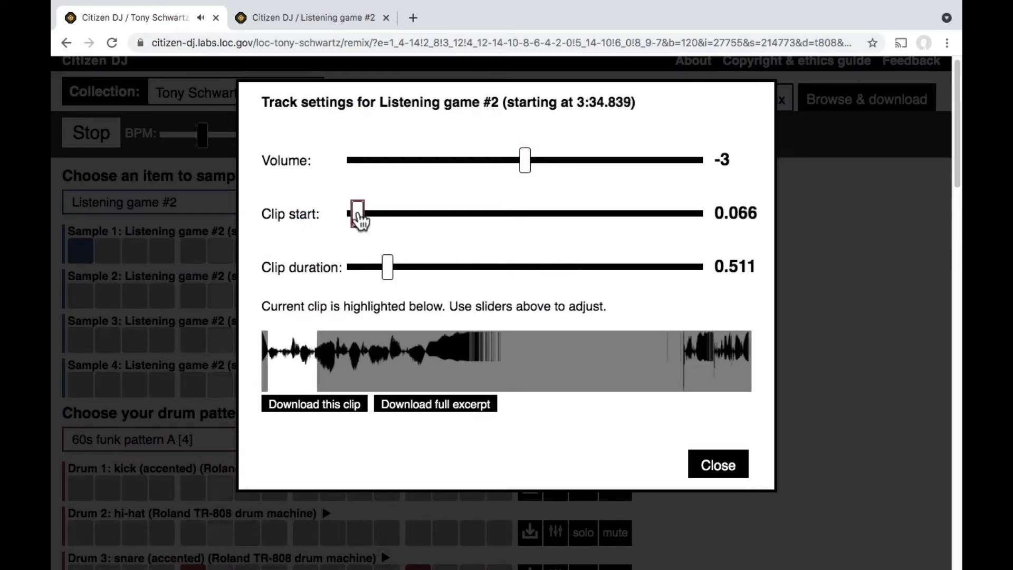
pyautogui.moveTo(359, 219); pyautogui.dragTo(482, 211)
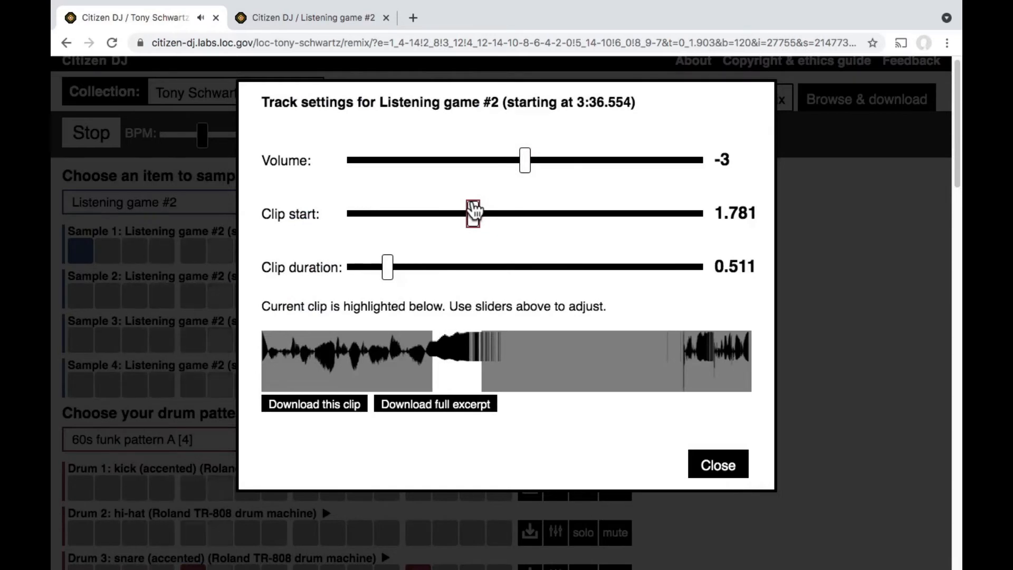
pyautogui.moveTo(474, 211); pyautogui.dragTo(454, 211)
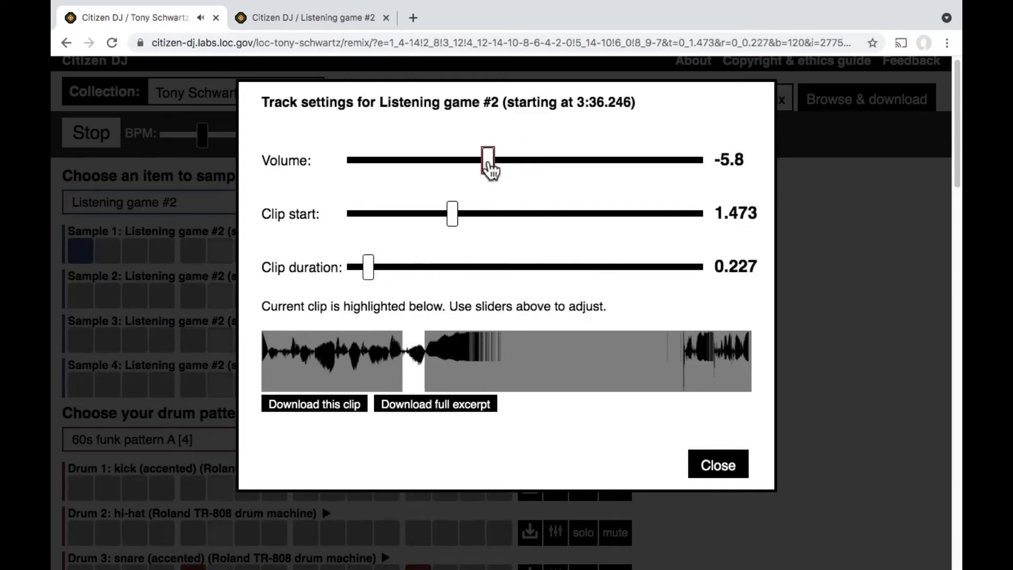
pyautogui.click(715, 469)
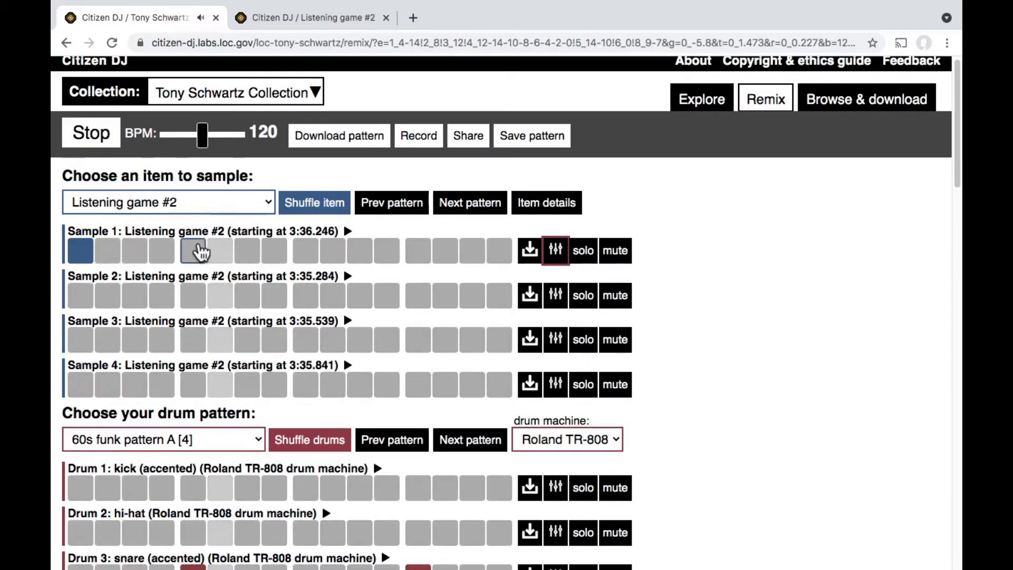
# Add a Sample 2 beat on step 7 and set its clip start to 4.38, duration to 0.225 and volume to -5.8
pyautogui.click(249, 344)
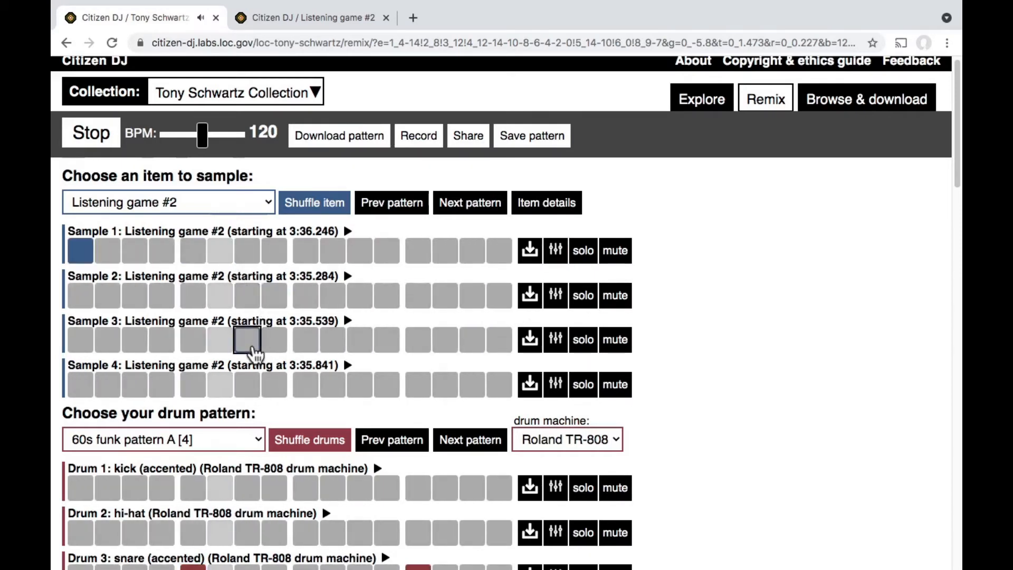
pyautogui.click(248, 298)
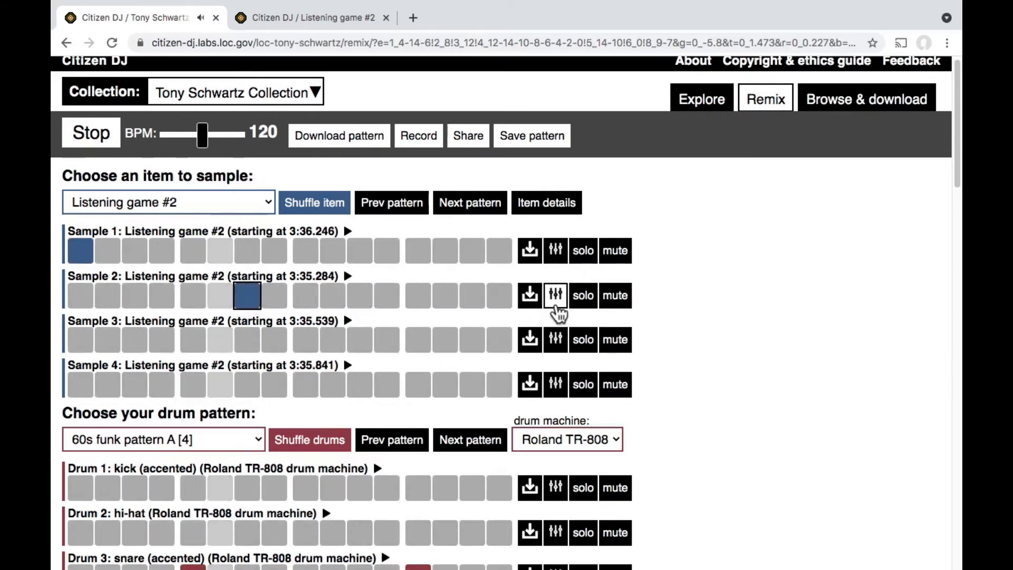
pyautogui.click(556, 300)
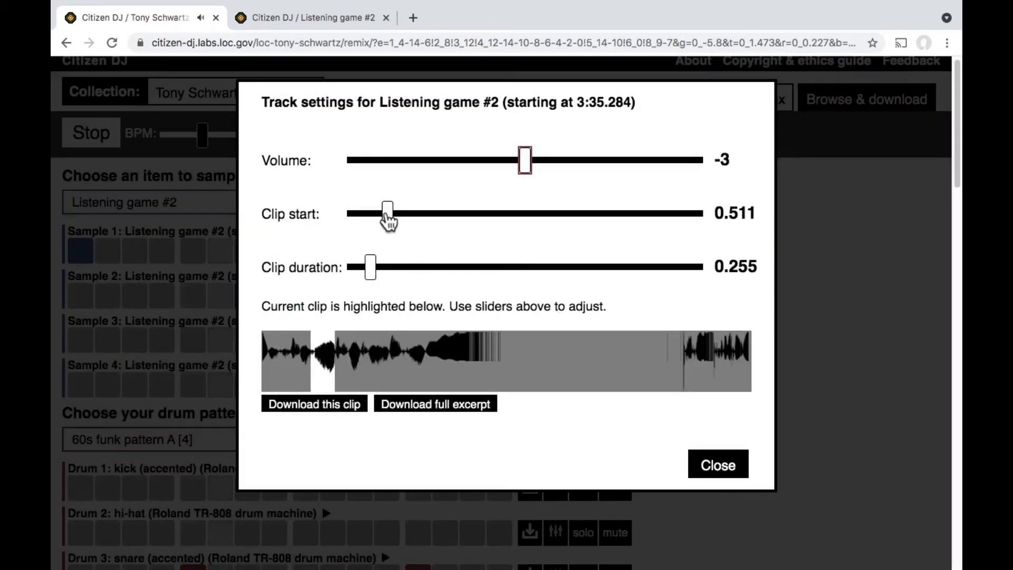
pyautogui.moveTo(391, 222); pyautogui.dragTo(636, 242)
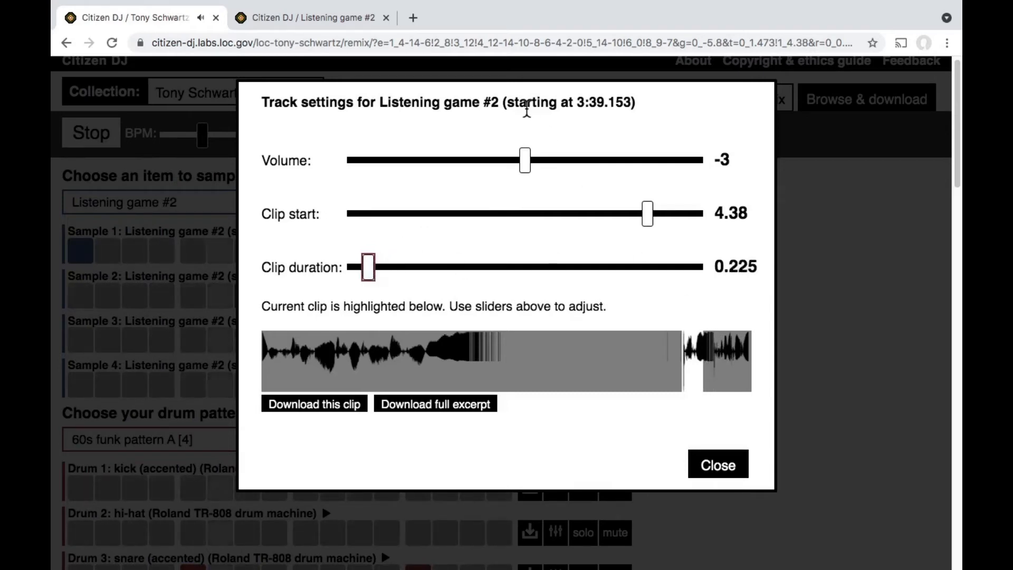
pyautogui.click(715, 467)
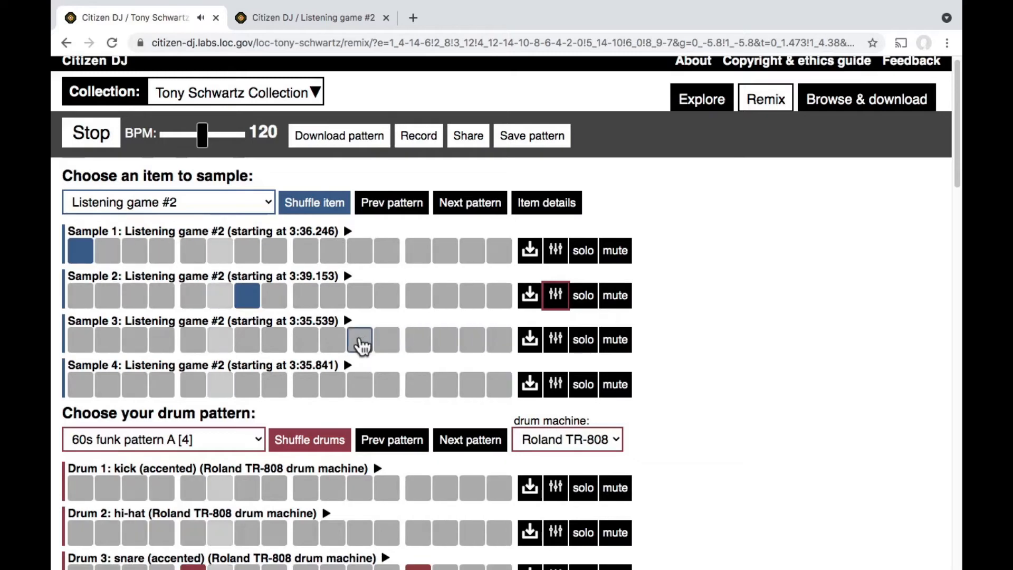
# Add a Sample 3 beat on step 11 and set its clip start to 4.777 and clip duration to 0.281
pyautogui.click(362, 342)
pyautogui.click(554, 340)
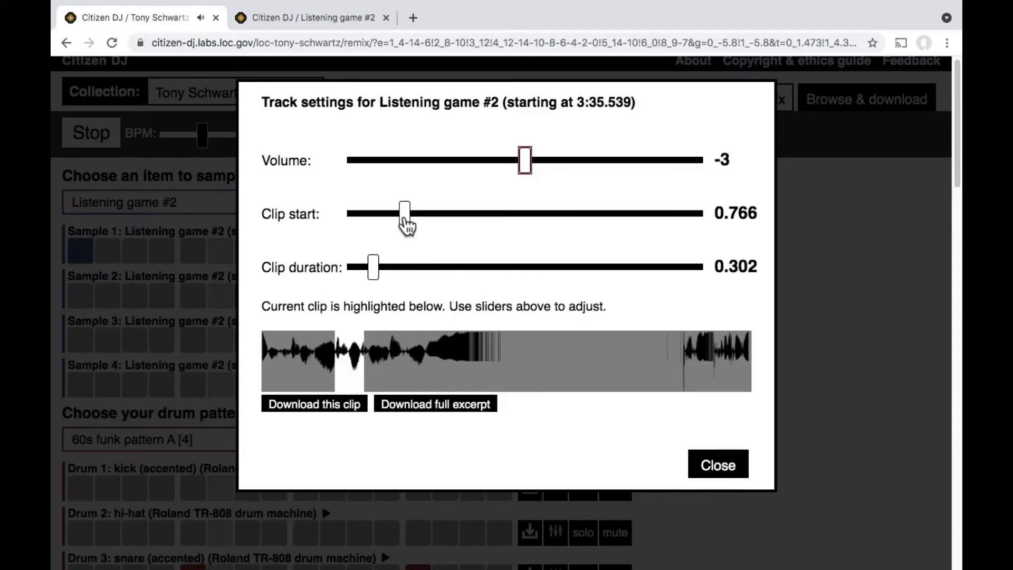
pyautogui.moveTo(406, 224); pyautogui.dragTo(675, 222)
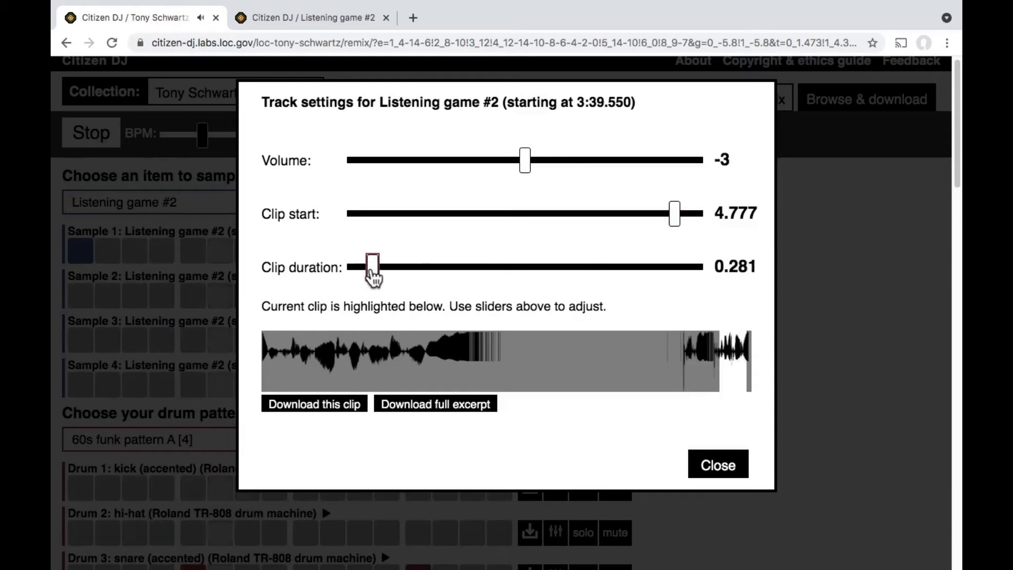
pyautogui.click(719, 465)
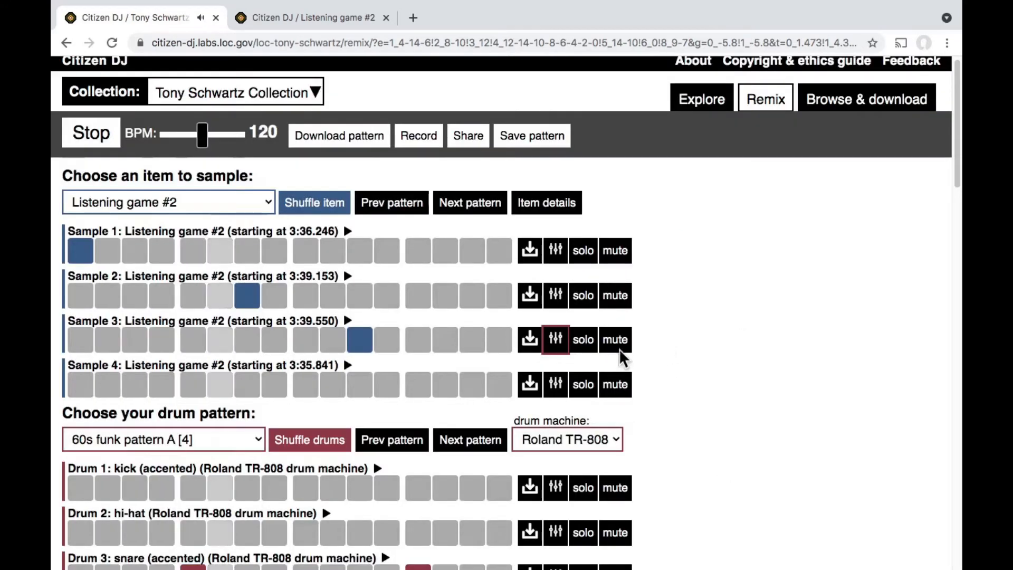
# Mute Sample 1, and add a Sample 4 beat on step 15 with clip start 1.859 and clip duration 0.922
pyautogui.click(607, 252)
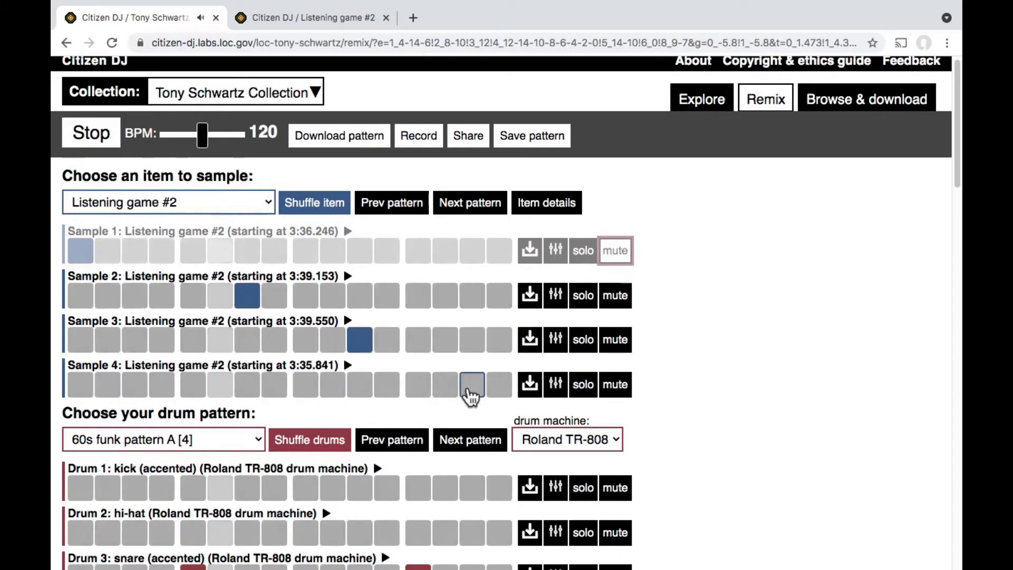
pyautogui.click(471, 384)
pyautogui.click(472, 384)
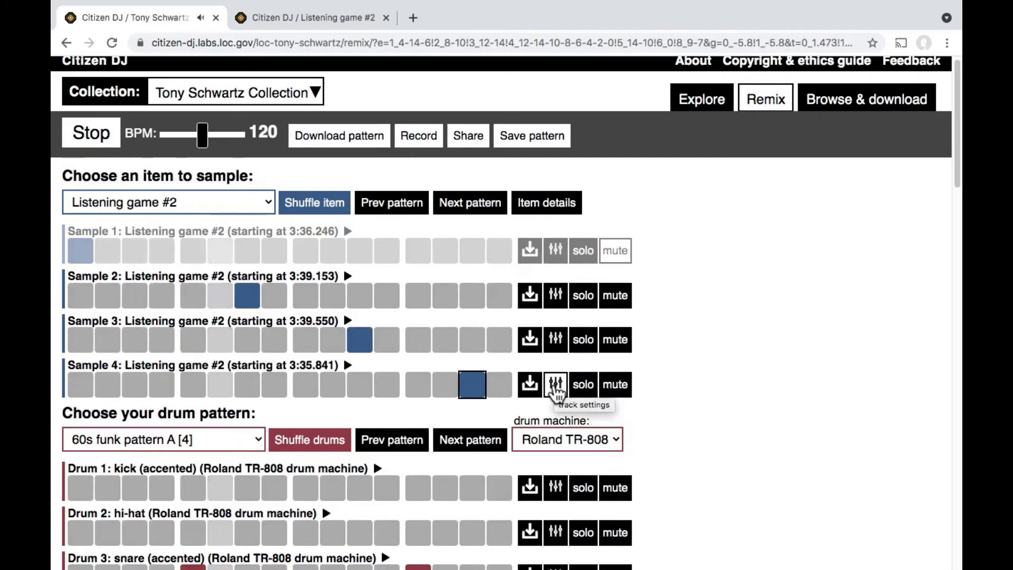
pyautogui.click(555, 385)
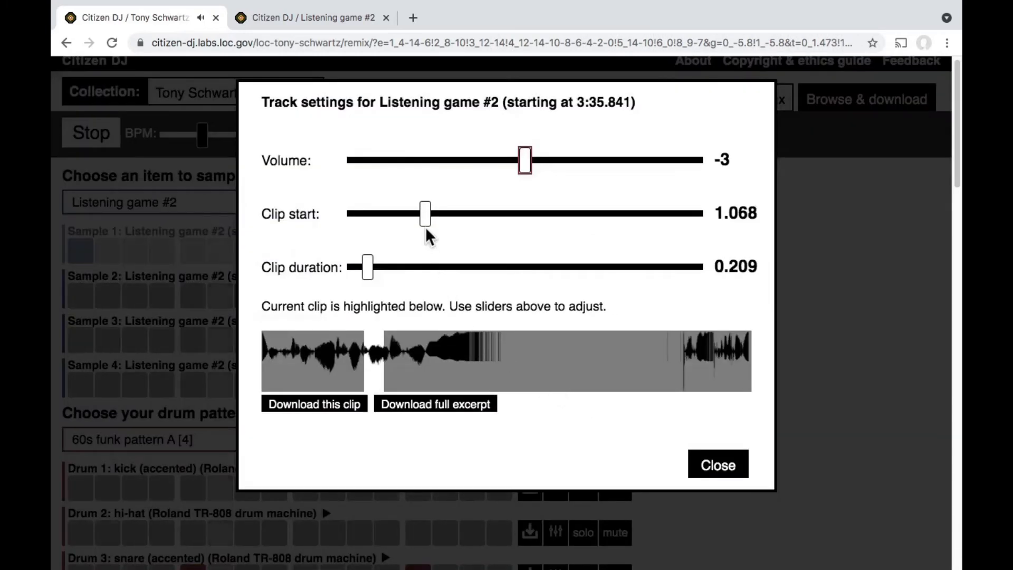
pyautogui.moveTo(426, 221); pyautogui.dragTo(476, 225)
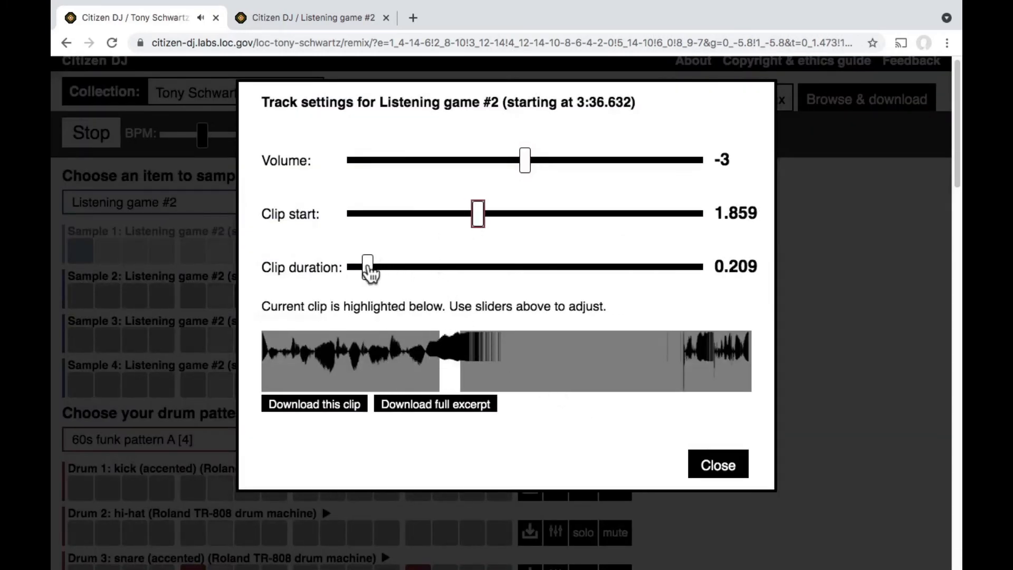
pyautogui.moveTo(368, 267); pyautogui.dragTo(416, 267)
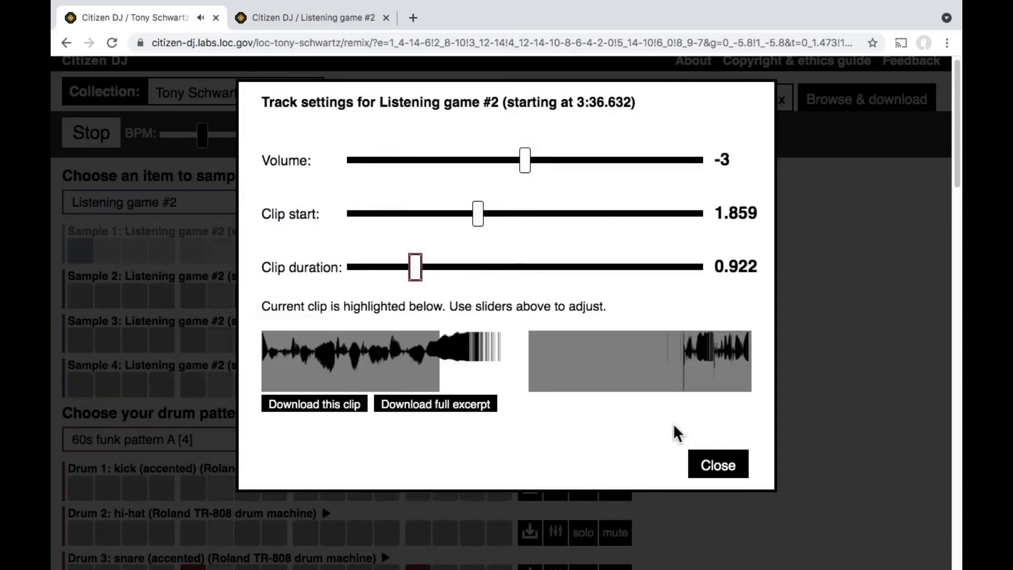
pyautogui.click(702, 464)
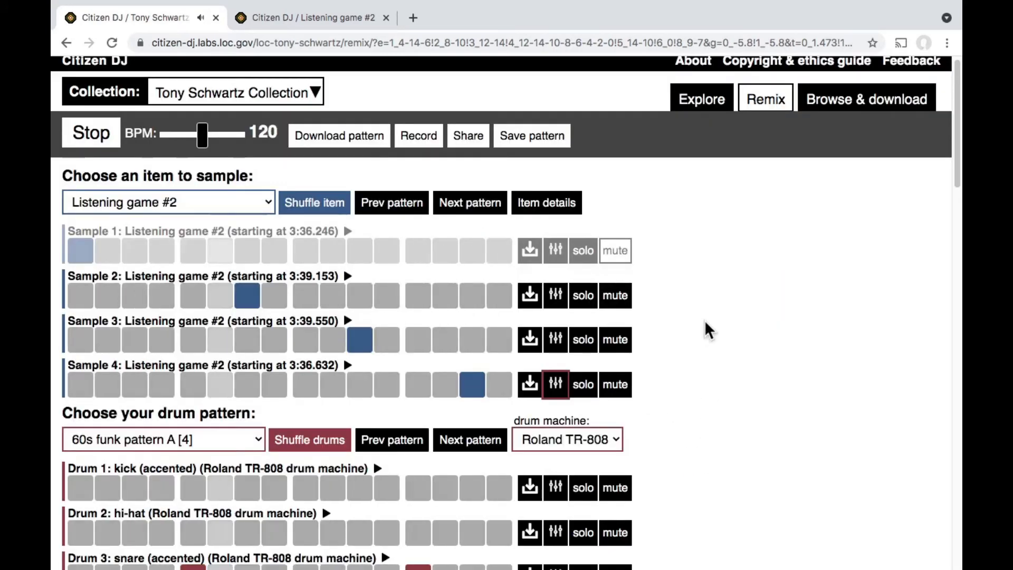
# Add accented kick beats on steps 1, 5, 9 and 13 of the Drum 1 track
pyautogui.scroll(-5, 707, 330)
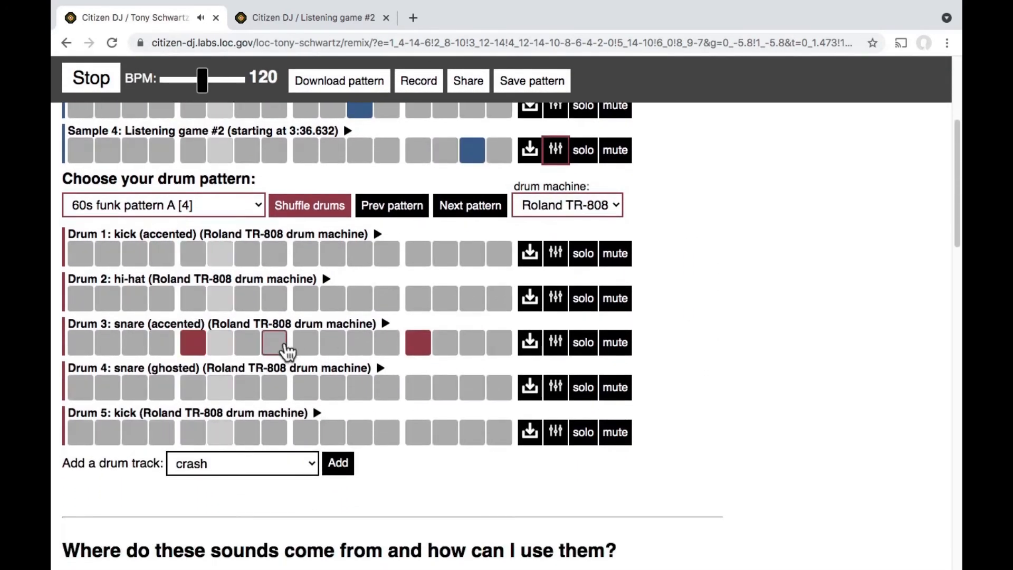
pyautogui.click(80, 258)
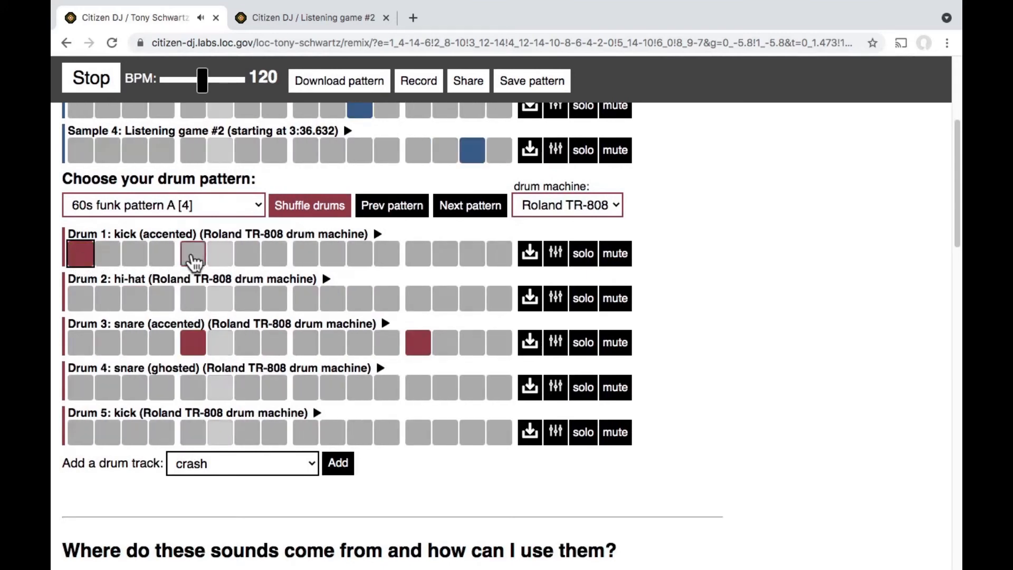
pyautogui.click(193, 259)
pyautogui.click(306, 256)
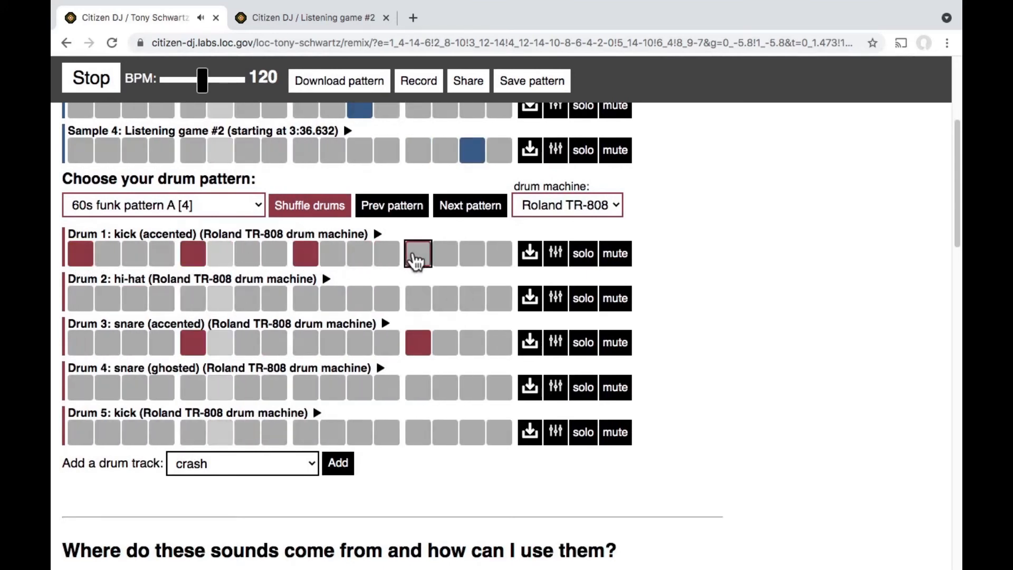
pyautogui.click(417, 258)
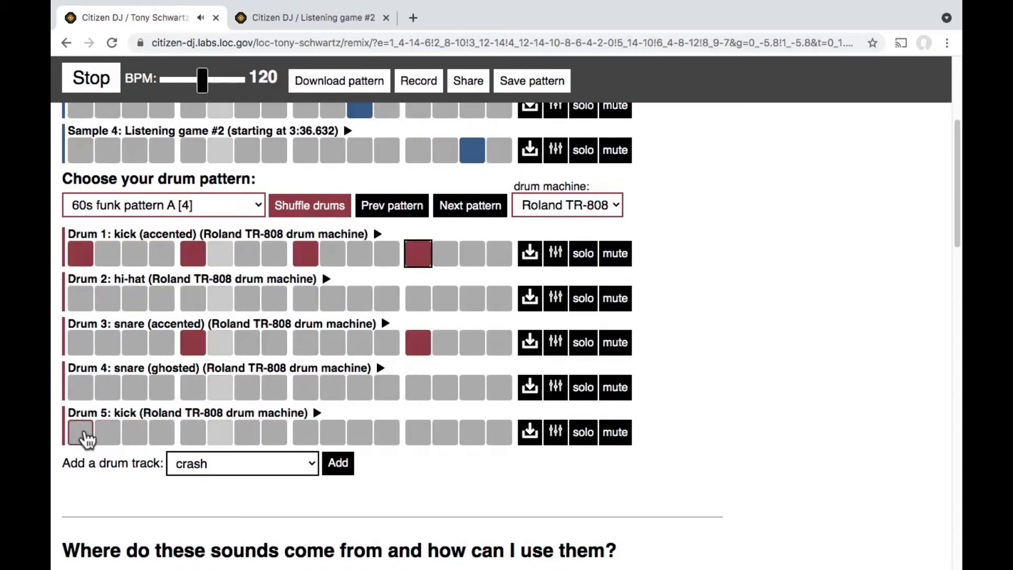
# Add a tom 3 drum track and place its beats on steps 1, 5, 9 and 13
pyautogui.click(226, 466)
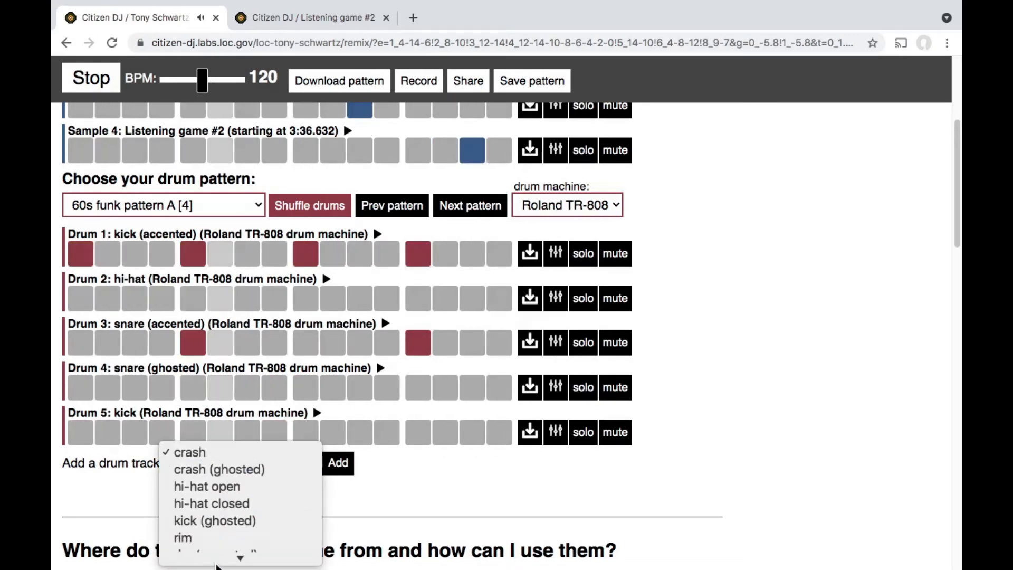
pyautogui.click(204, 501)
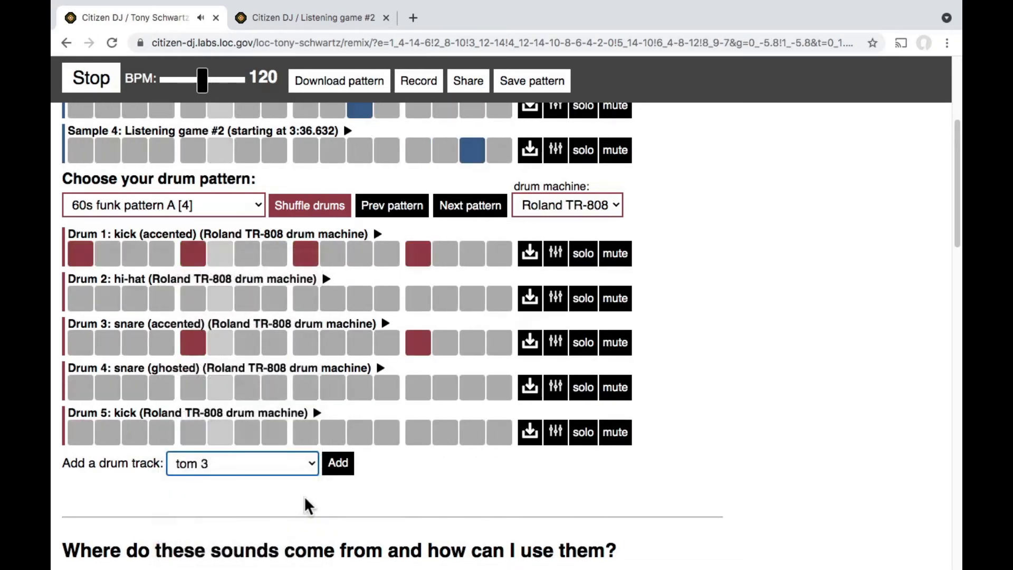
pyautogui.click(338, 463)
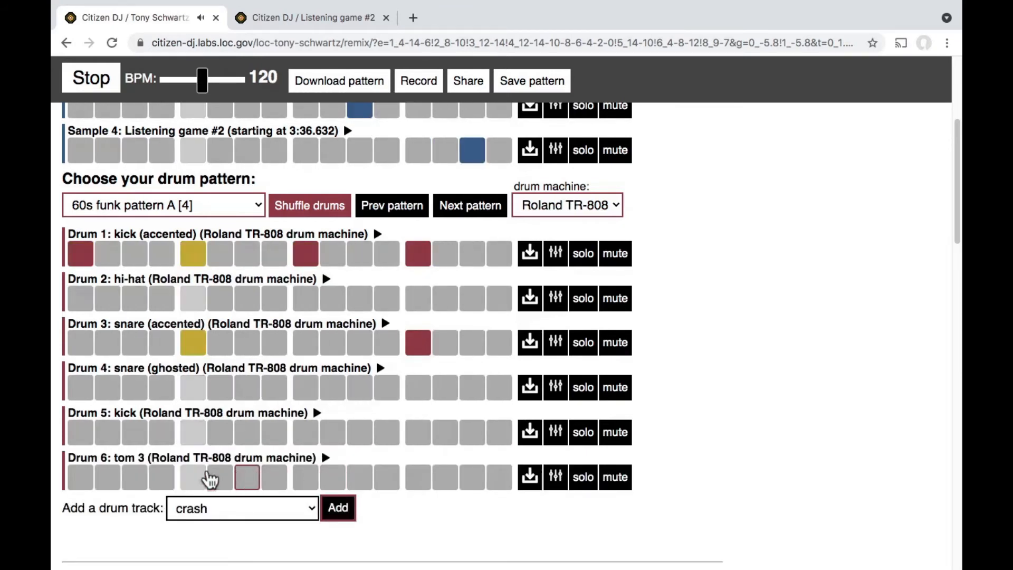
pyautogui.click(79, 478)
pyautogui.click(192, 477)
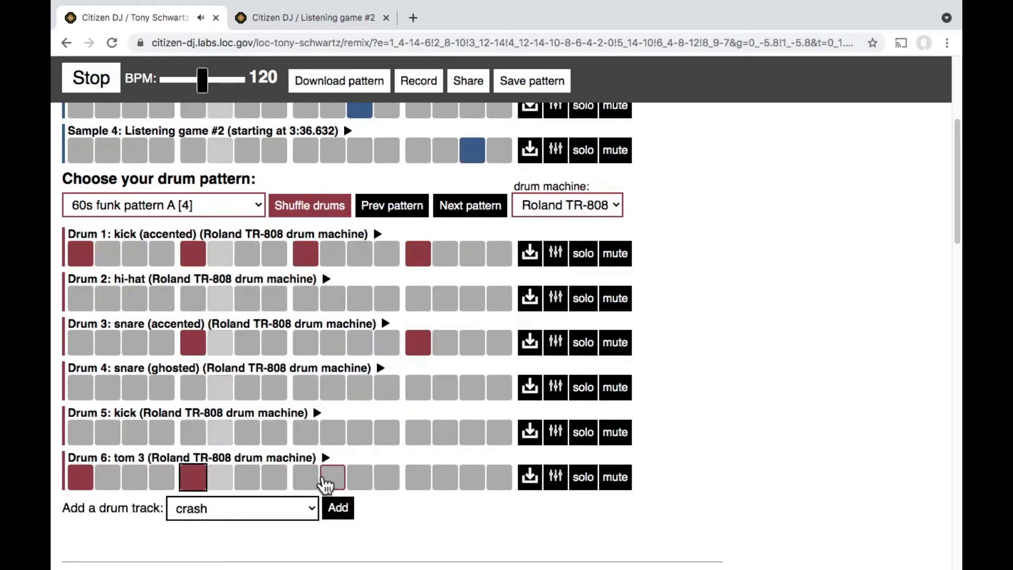
pyautogui.click(309, 478)
pyautogui.click(417, 479)
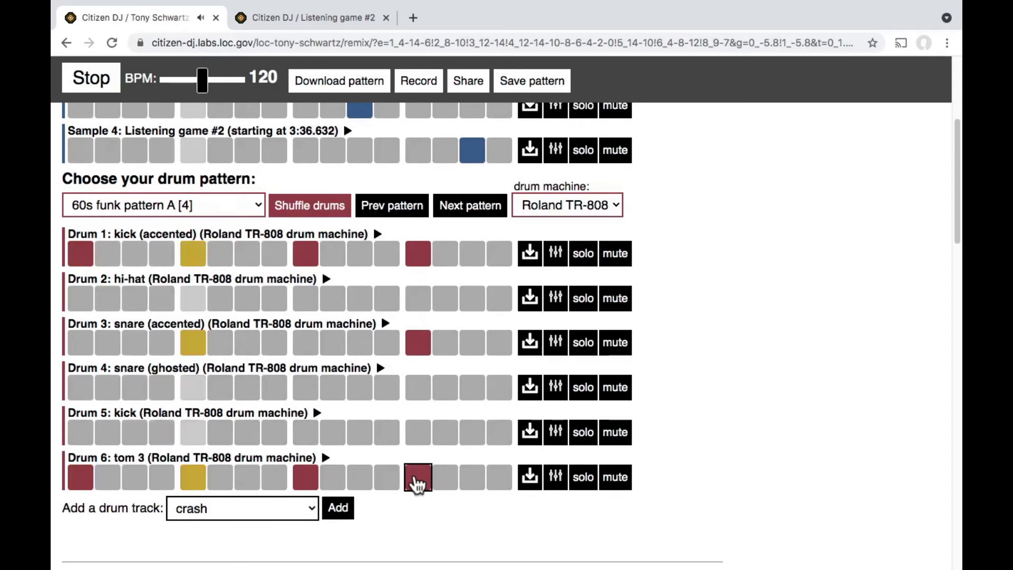
# Set the tom 3 track's volume to -5.5 and its clip duration to 0.039
pyautogui.click(555, 477)
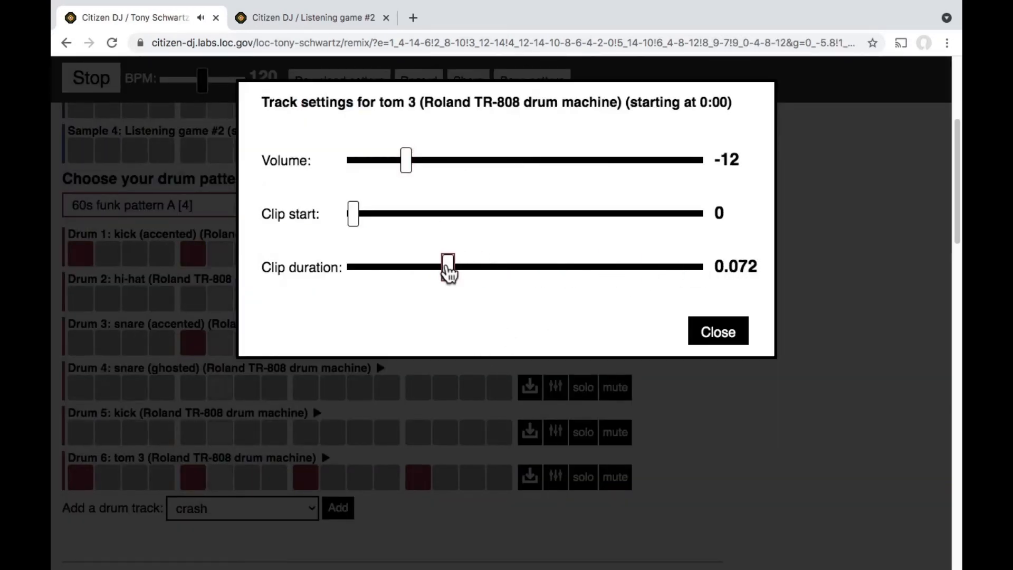
pyautogui.moveTo(412, 165); pyautogui.dragTo(497, 164)
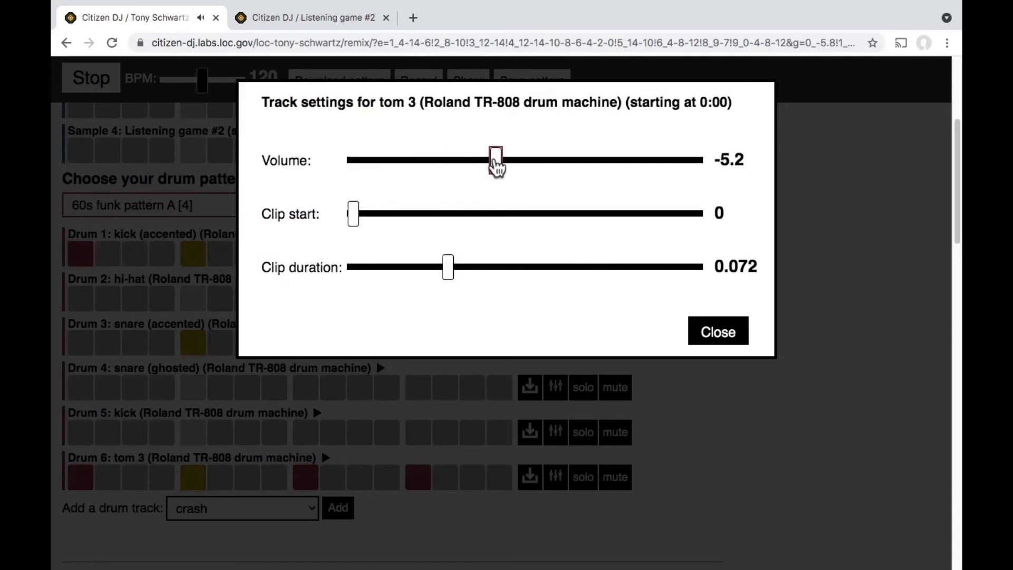
pyautogui.moveTo(450, 272); pyautogui.dragTo(407, 271)
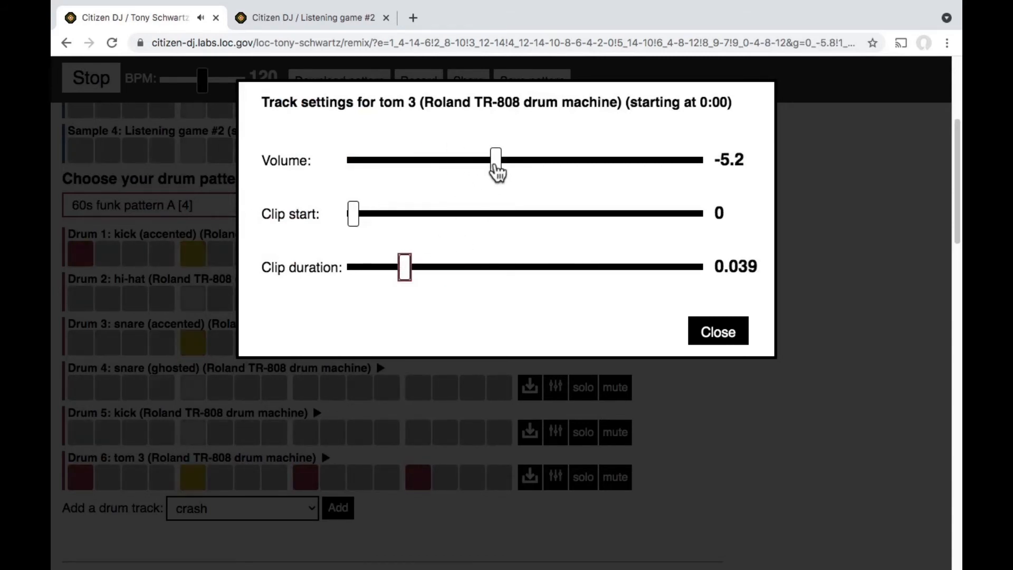
pyautogui.moveTo(497, 167)
pyautogui.mouseDown()
pyautogui.moveTo(524, 170)
pyautogui.moveTo(508, 170)
pyautogui.mouseUp()
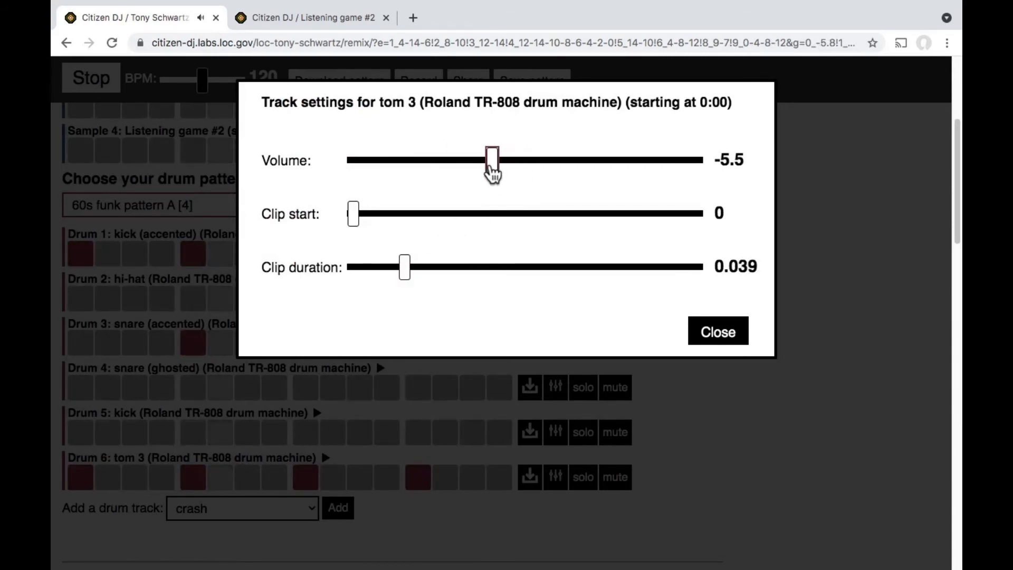
pyautogui.click(710, 336)
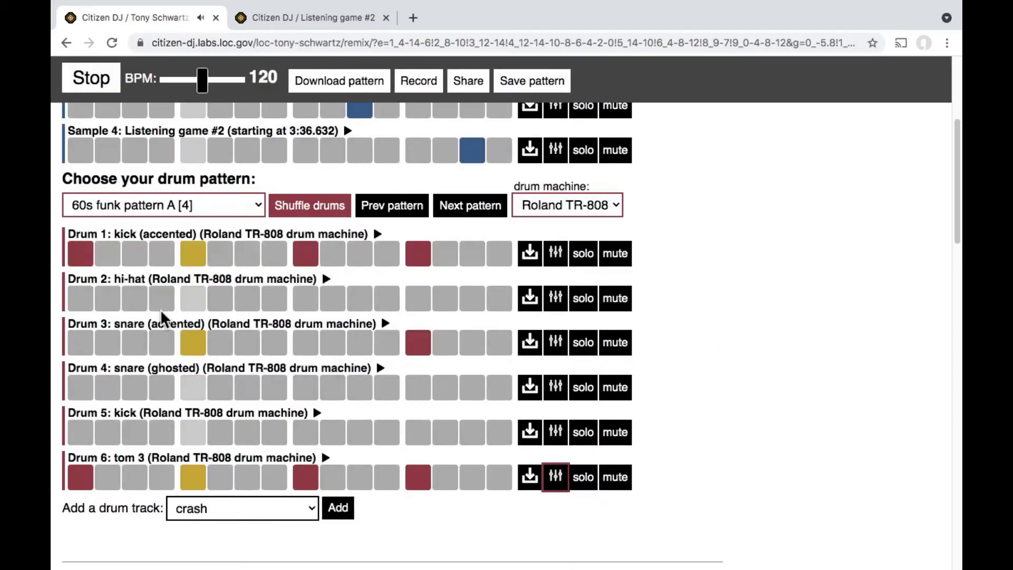
# Add hi-hat beats on steps 3, 7, 11 and 15 of the Drum 2 track
pyautogui.click(135, 298)
pyautogui.click(247, 298)
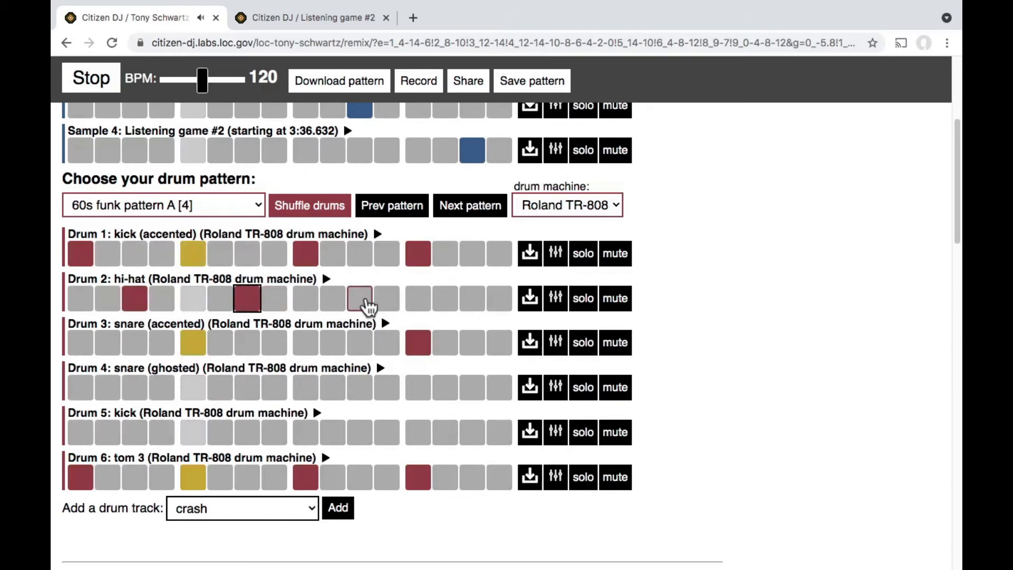
pyautogui.click(361, 301)
pyautogui.click(470, 302)
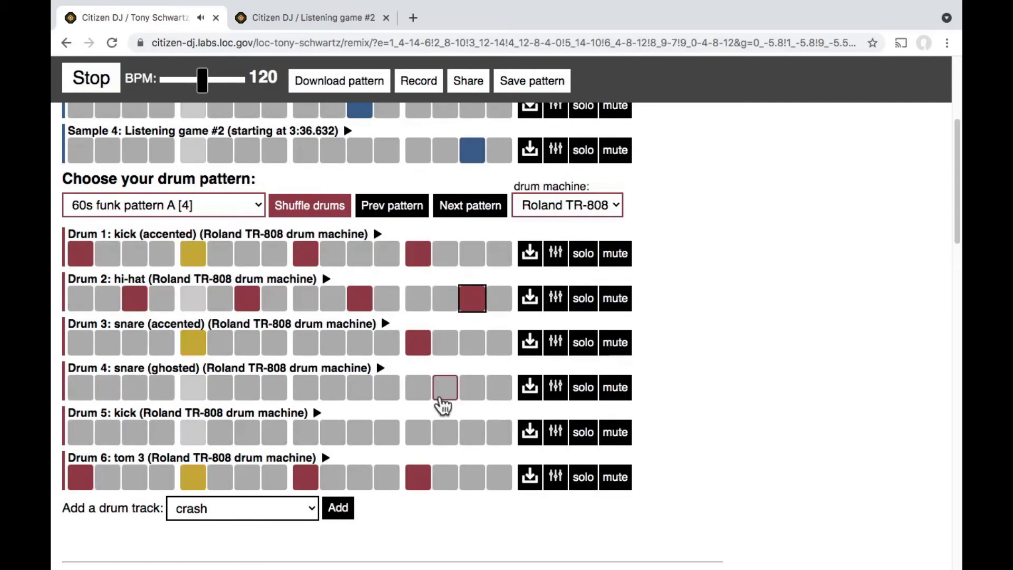
# Add a ghosted snare beat on step 14 of the Drum 4 track, trying and removing one on step 12
pyautogui.click(444, 393)
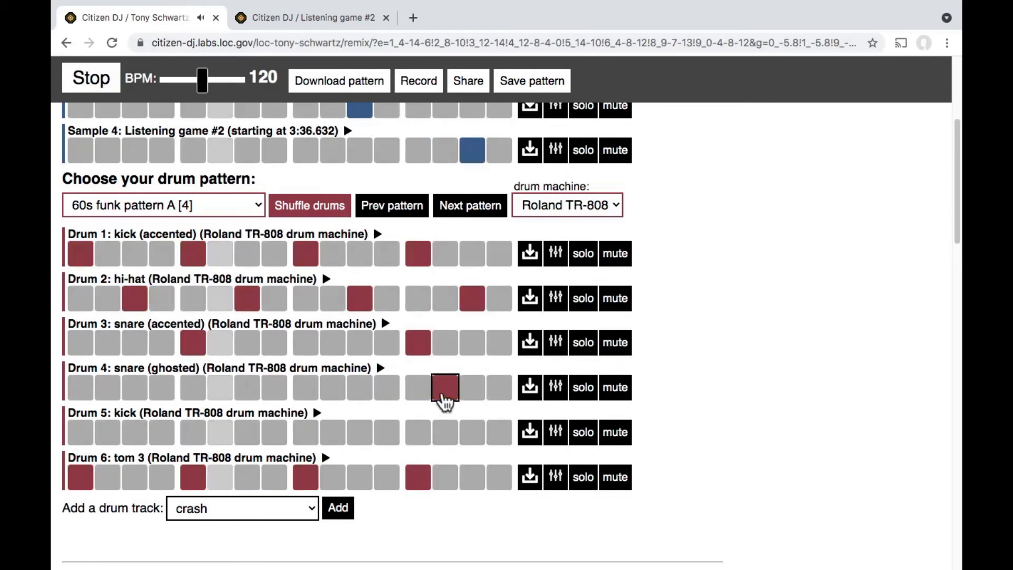
pyautogui.click(386, 394)
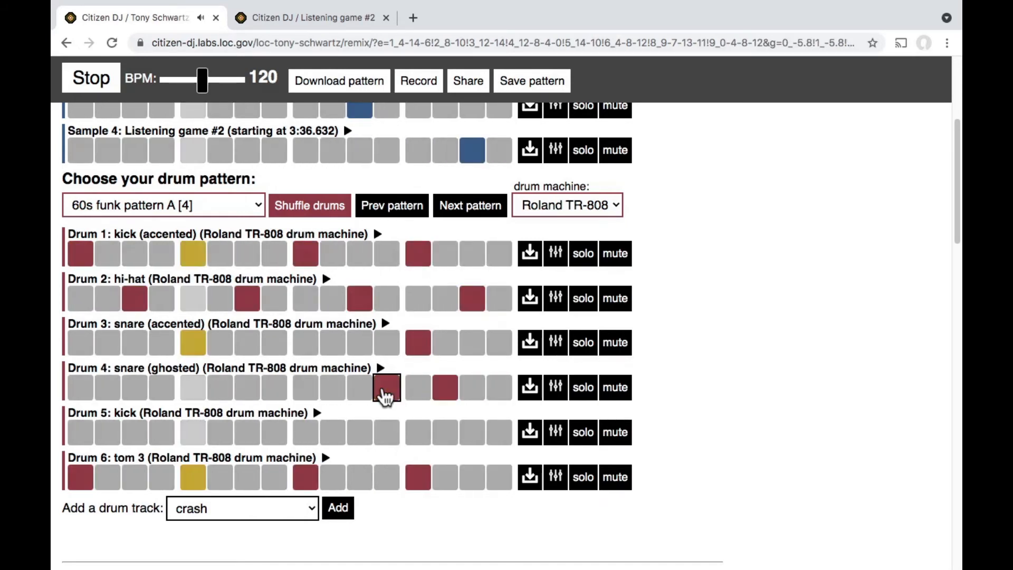
pyautogui.click(390, 394)
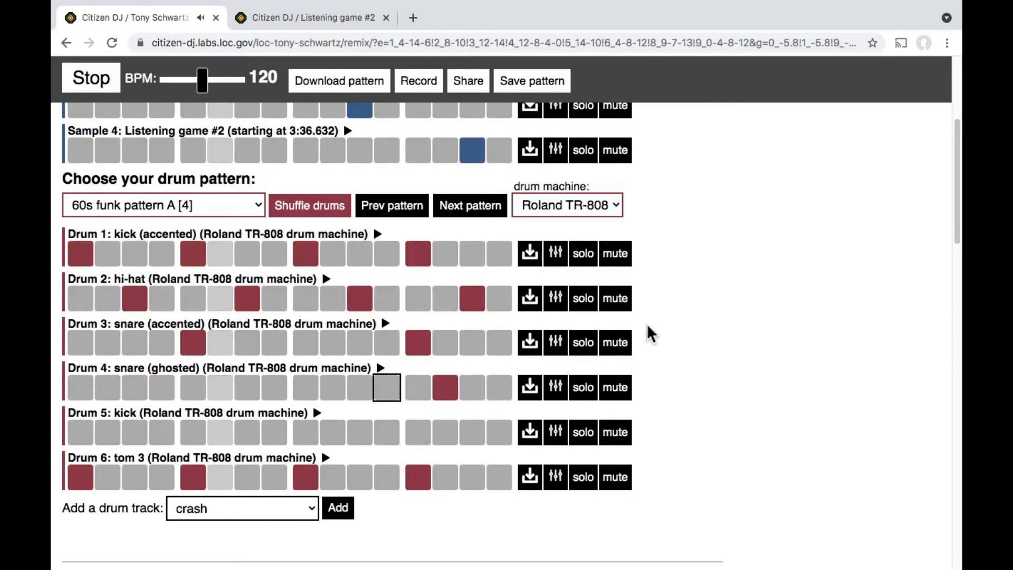
# Compare the mix with the accented snare track muted and soloed, returning it to normal playback
pyautogui.click(615, 343)
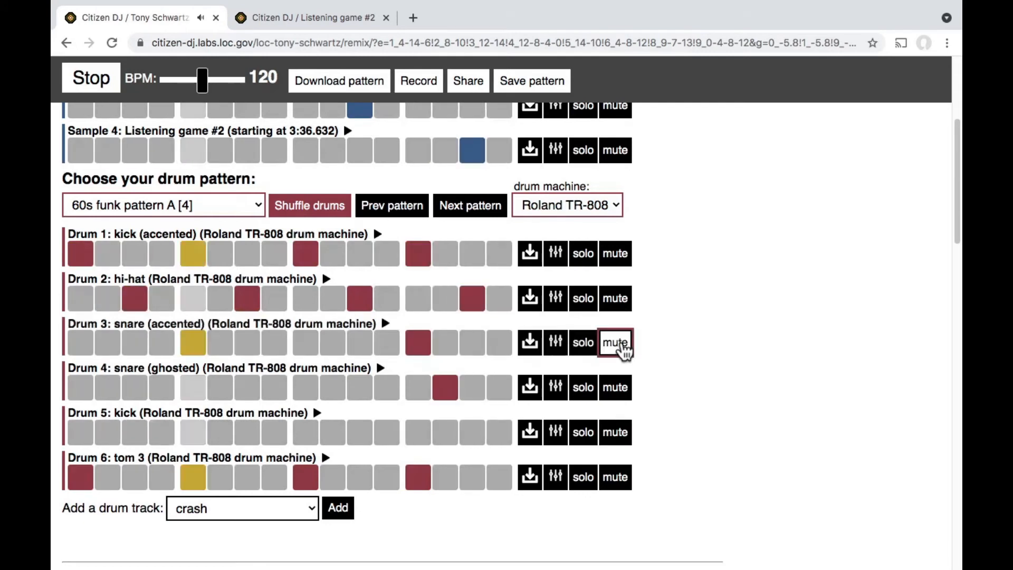
pyautogui.click(585, 344)
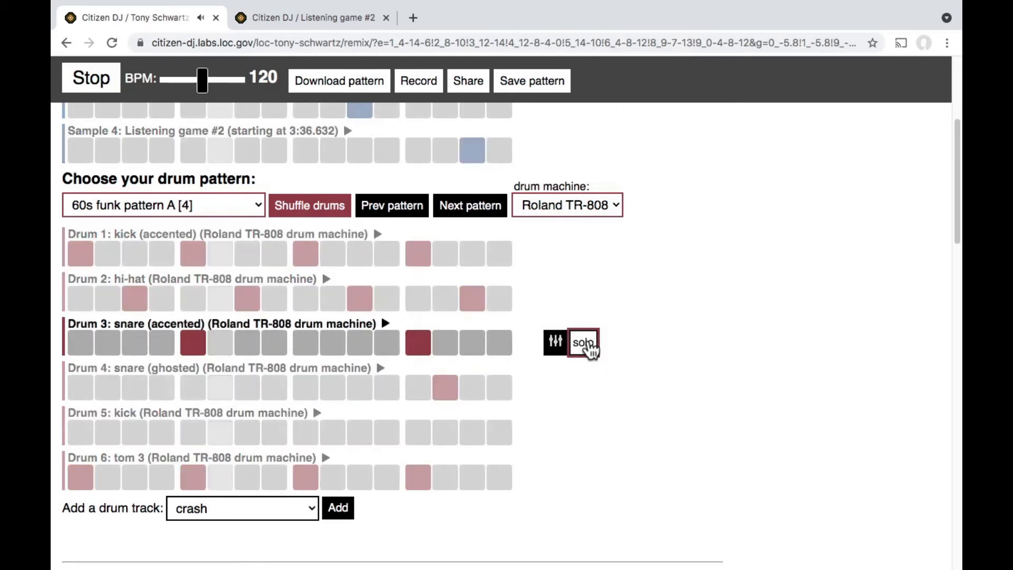
pyautogui.click(584, 343)
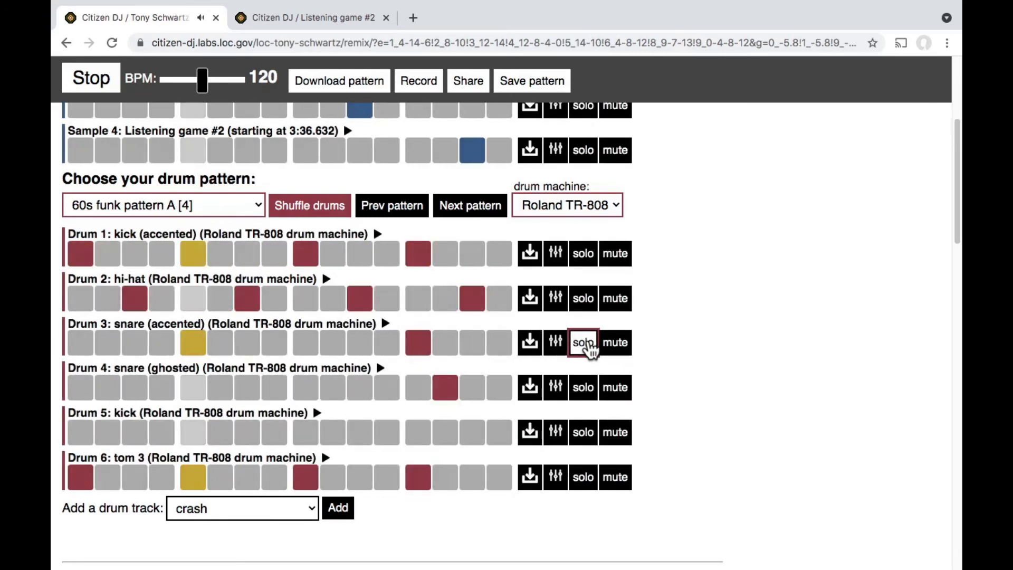
# Add a hi-hat (ghosted) drum track to the pattern
pyautogui.click(283, 515)
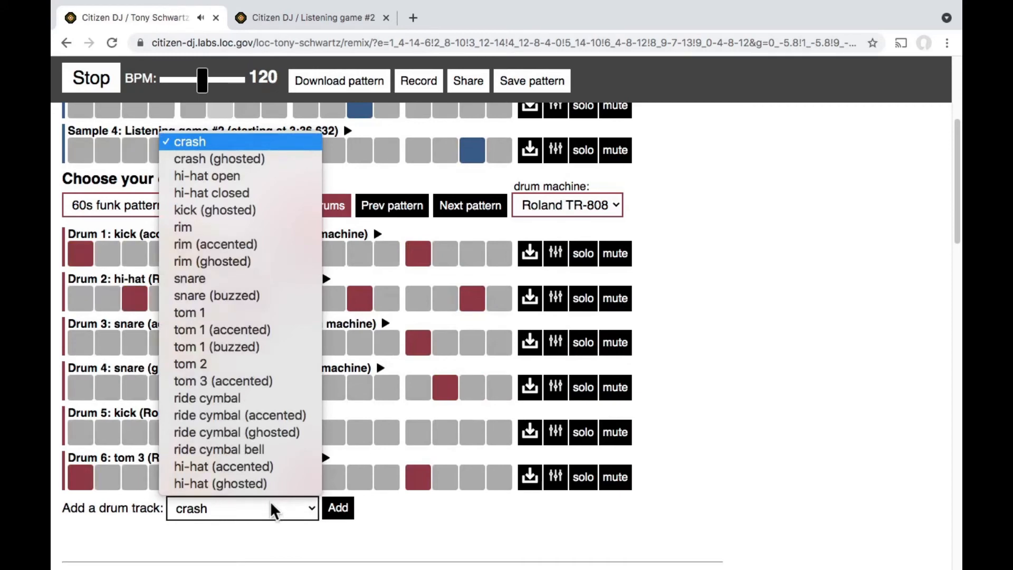
pyautogui.click(255, 485)
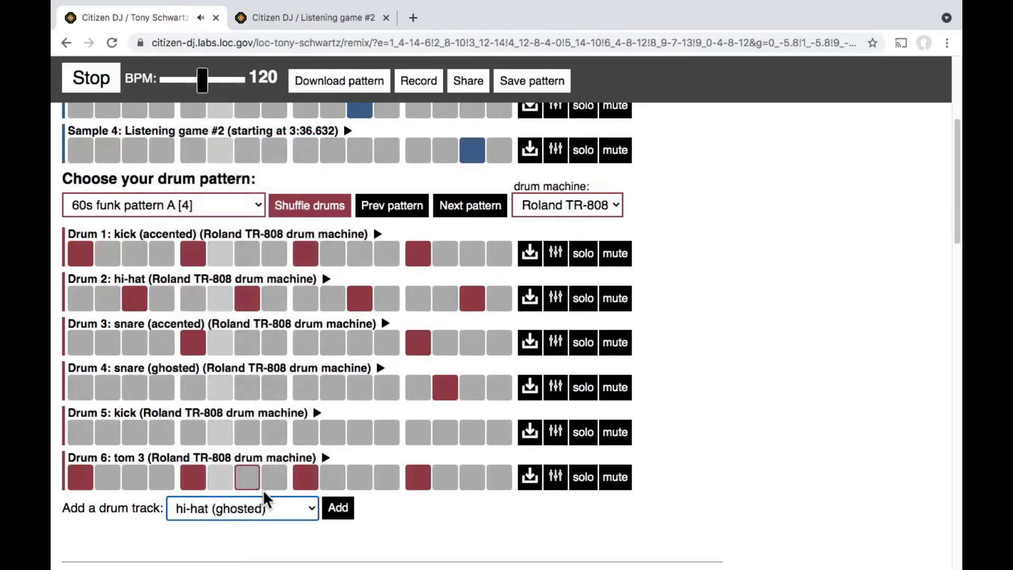
pyautogui.click(336, 511)
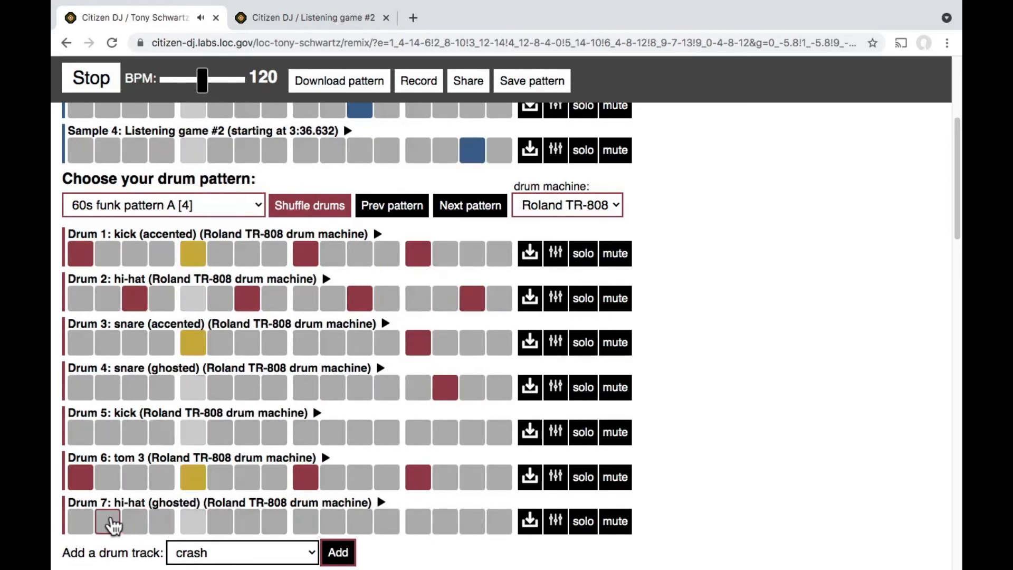
# Fill all 16 steps of the ghosted hi-hat track with beats
pyautogui.click(81, 523)
pyautogui.click(106, 523)
pyautogui.click(136, 524)
pyautogui.click(162, 524)
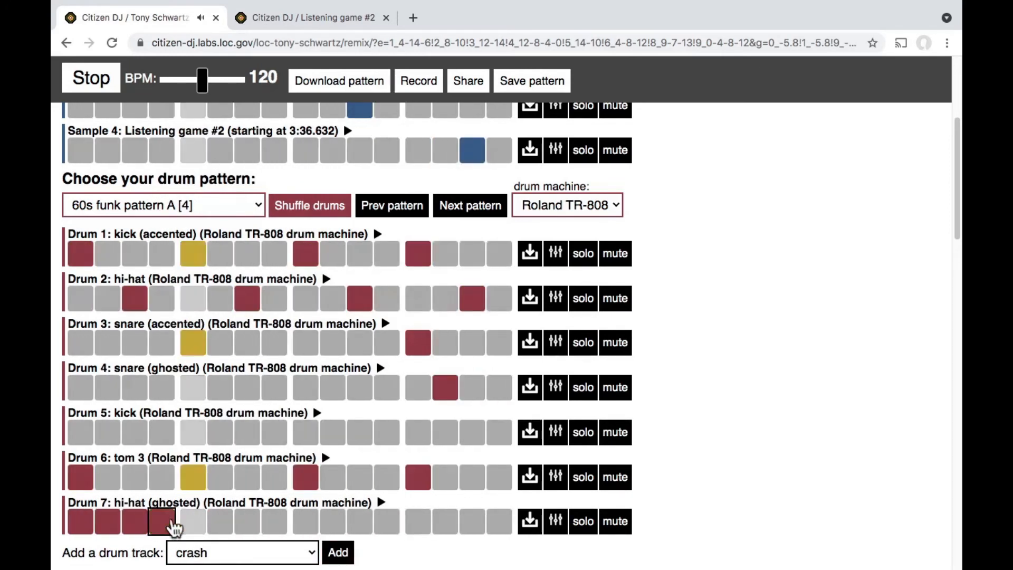
pyautogui.click(193, 523)
pyautogui.click(220, 524)
pyautogui.click(247, 524)
pyautogui.click(272, 525)
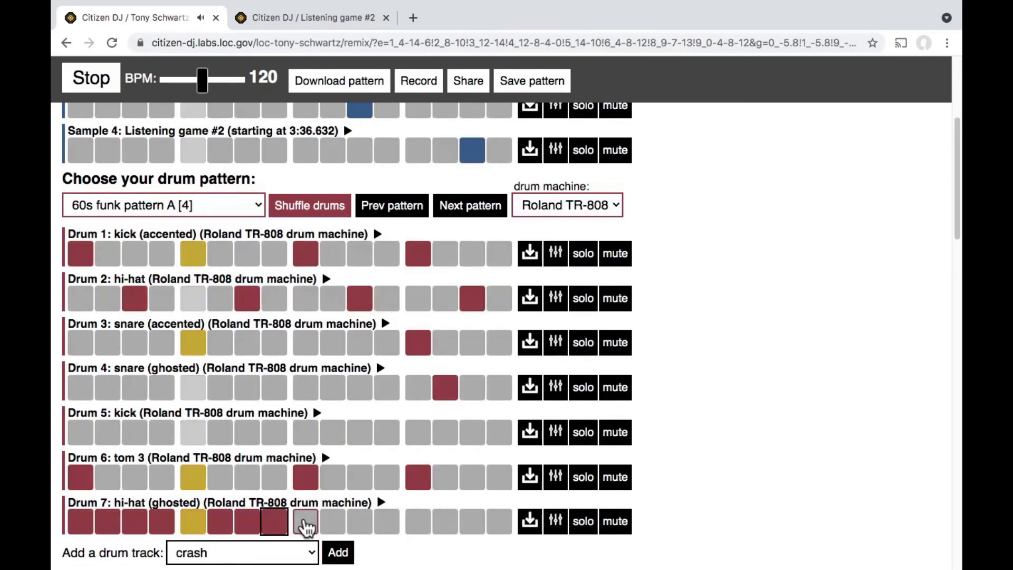
pyautogui.click(302, 525)
pyautogui.click(331, 526)
pyautogui.click(356, 524)
pyautogui.click(385, 524)
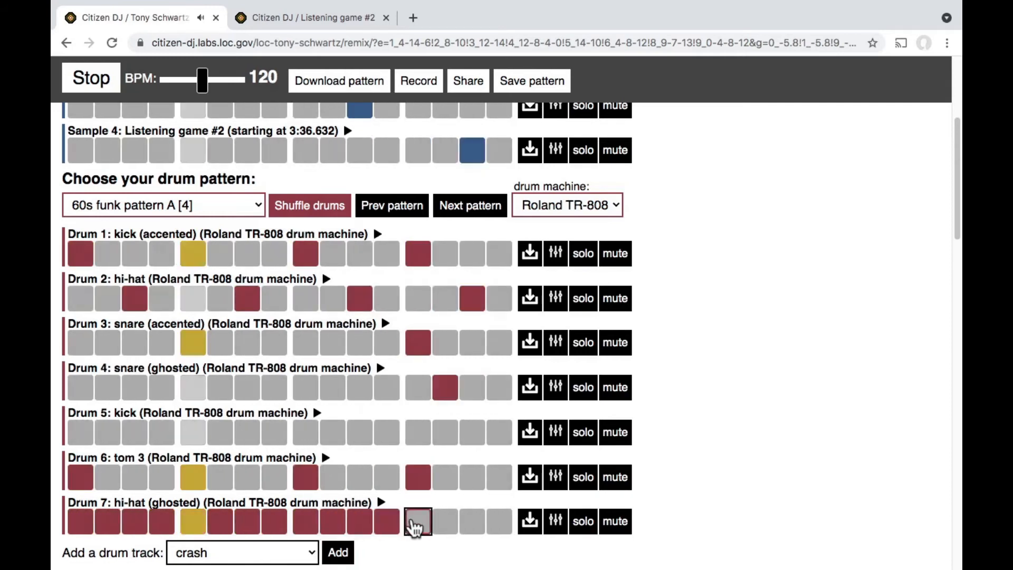
pyautogui.click(416, 523)
pyautogui.click(446, 525)
pyautogui.click(474, 524)
pyautogui.click(496, 527)
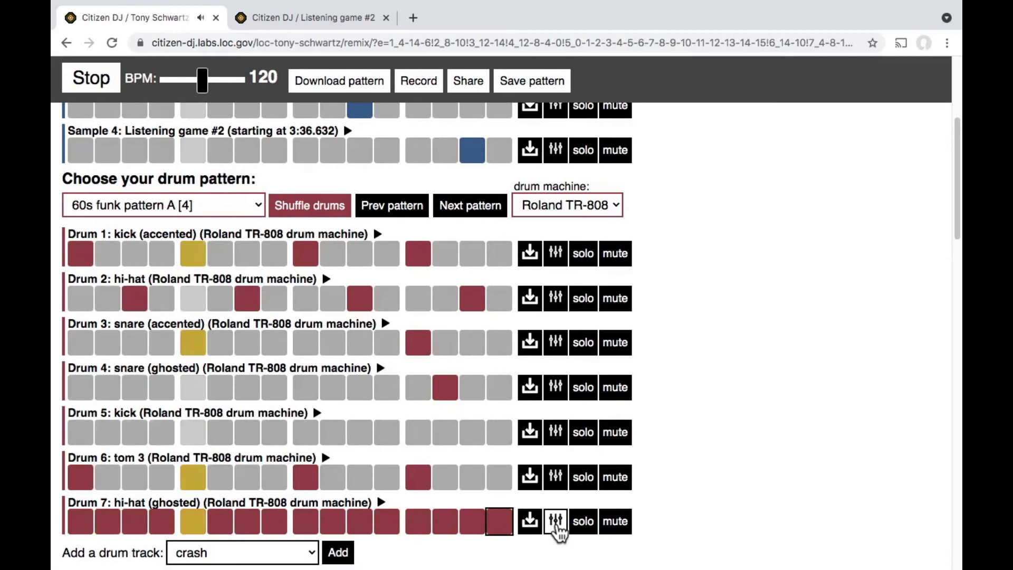
# Move the ghosted hi-hat's clip start later and shorten its clip duration in the track settings
pyautogui.click(556, 522)
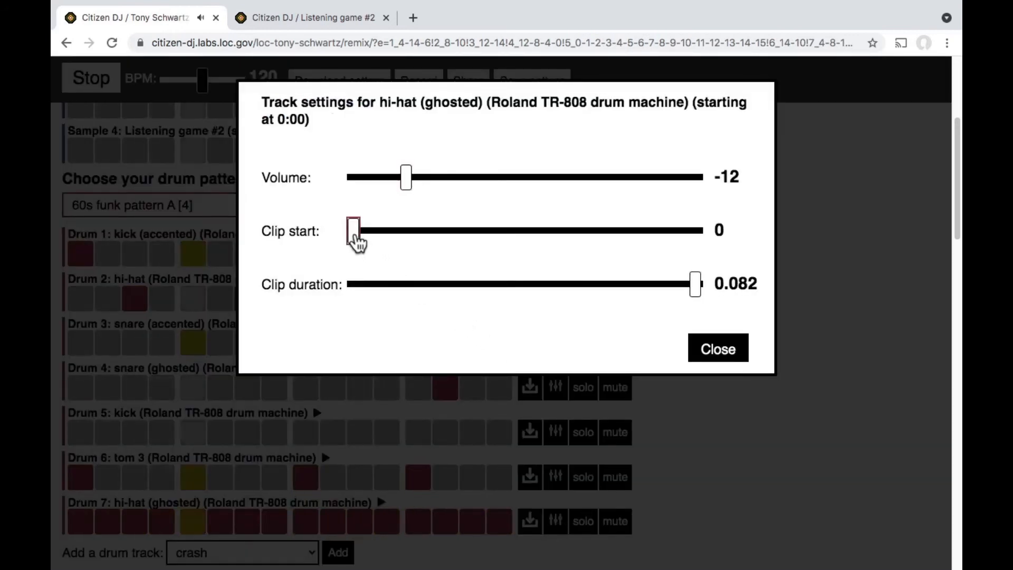
pyautogui.moveTo(353, 232); pyautogui.dragTo(421, 233)
pyautogui.moveTo(698, 289); pyautogui.dragTo(558, 285)
pyautogui.click(708, 346)
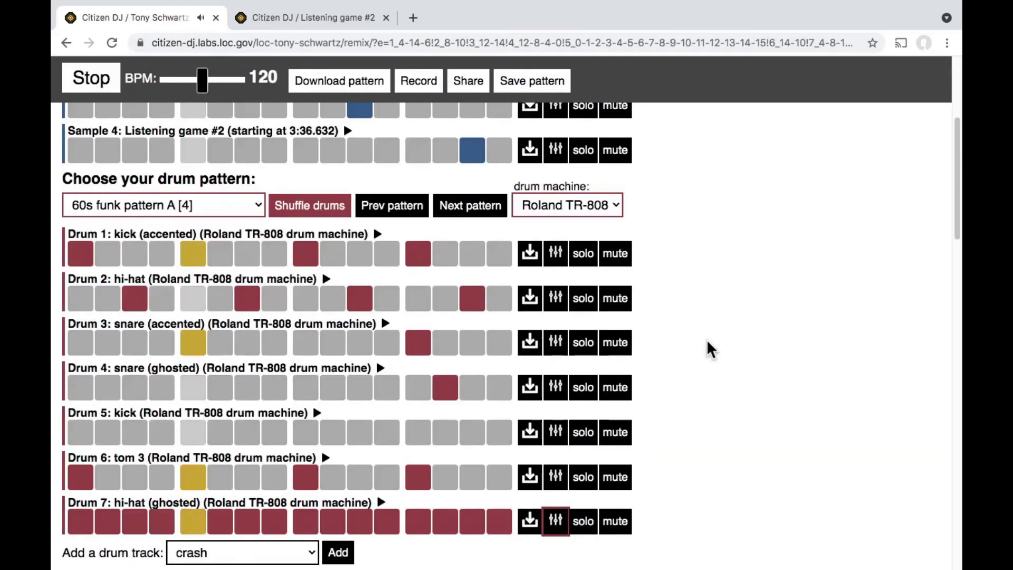
# Mute the Sample 1 and Sample 3 tracks
pyautogui.scroll(1, 676, 266)
pyautogui.scroll(5, 676, 266)
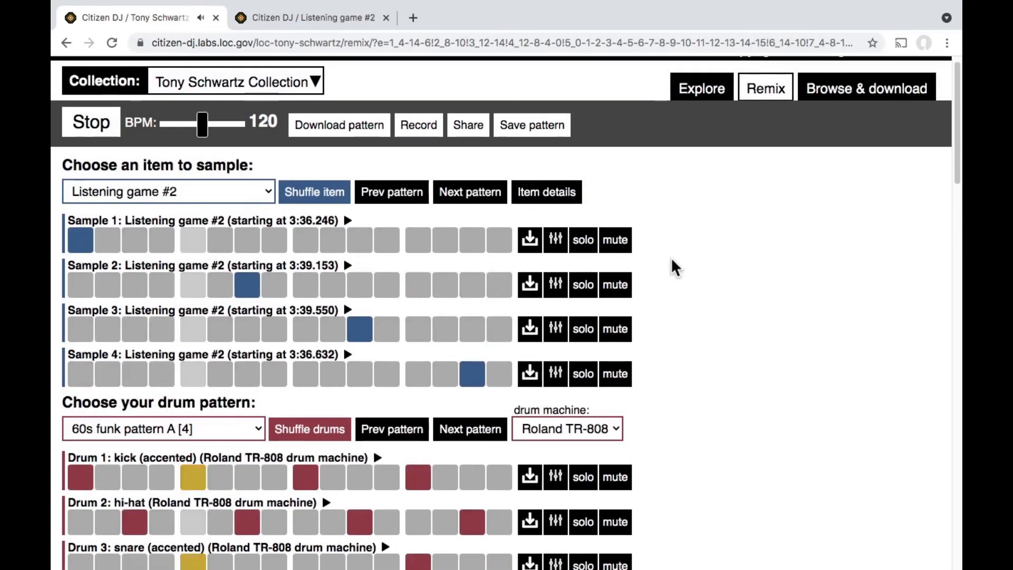
pyautogui.click(615, 241)
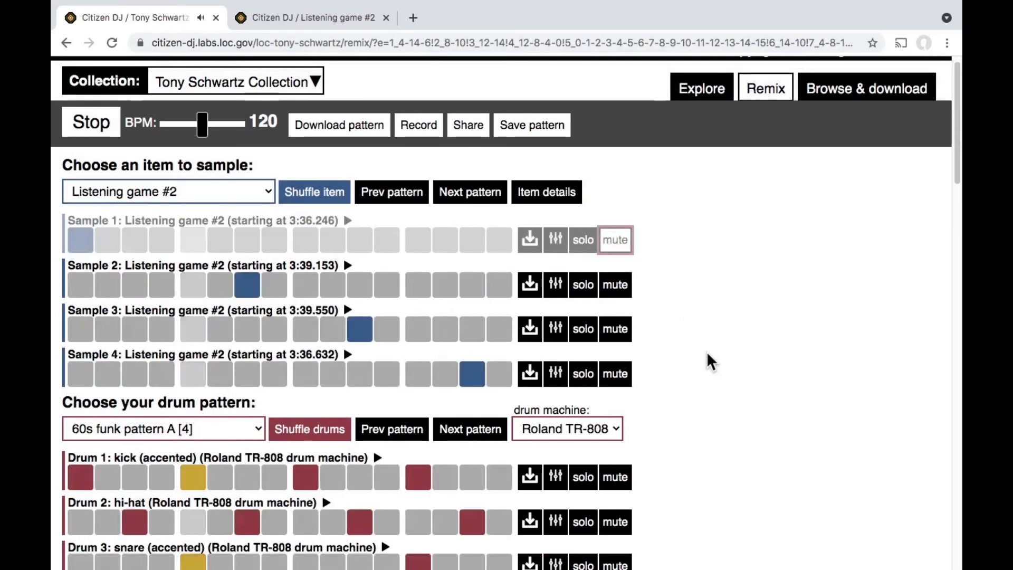
pyautogui.click(615, 330)
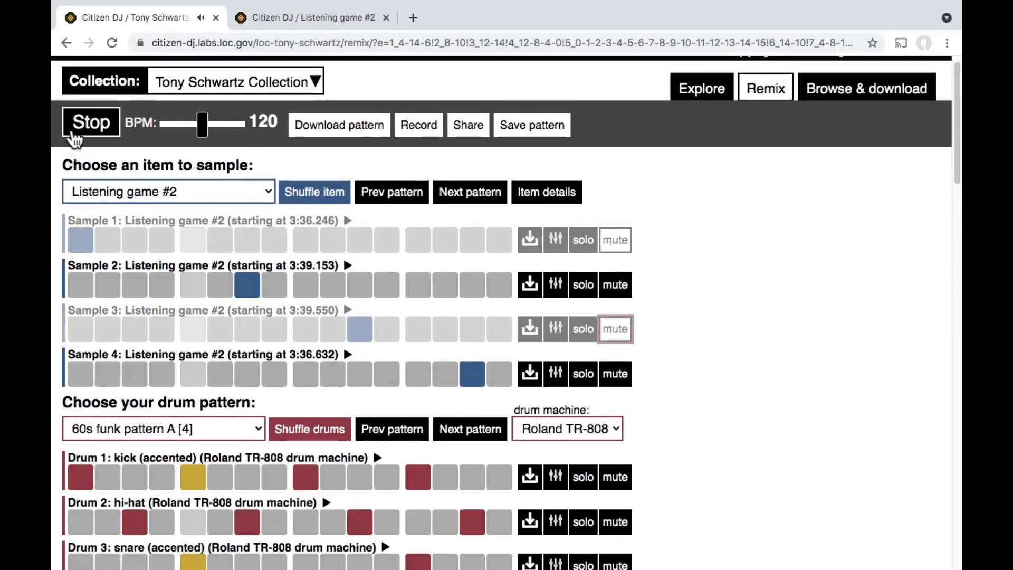
# Restart and stop the remix playback, and save the pattern
pyautogui.click(74, 134)
pyautogui.click(73, 135)
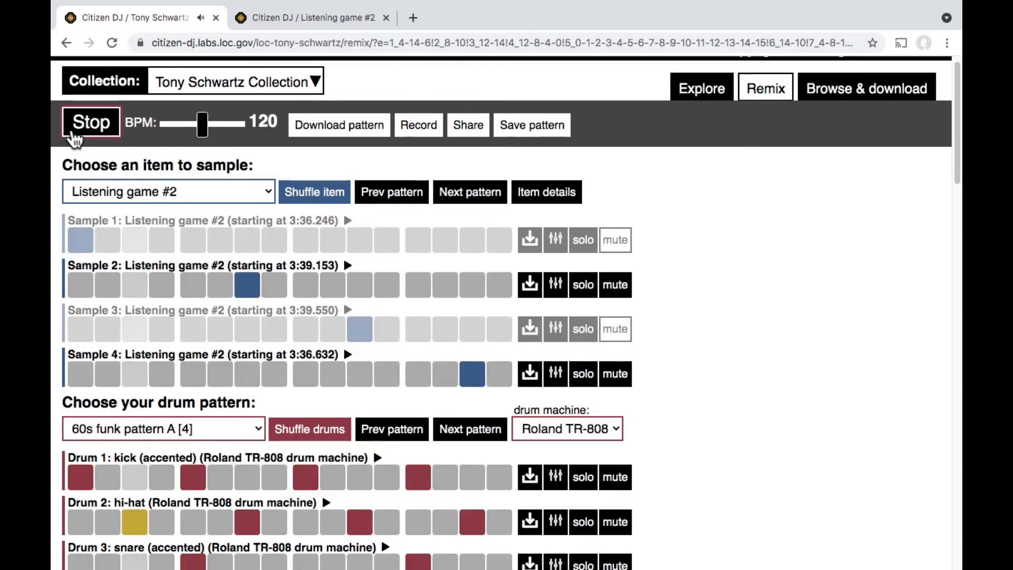
pyautogui.click(74, 134)
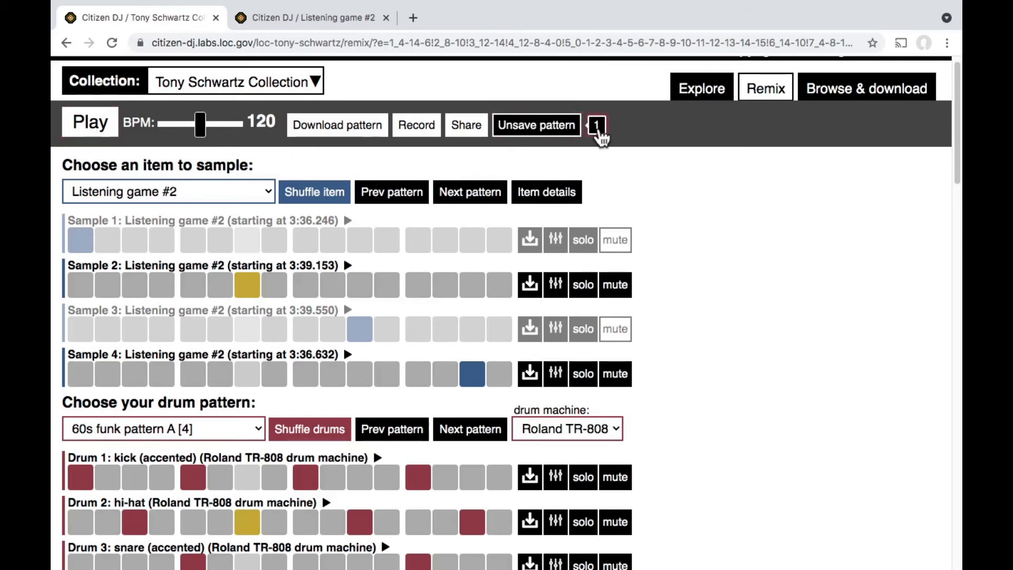
# Check the list of saved patterns and return to the remix controls
pyautogui.click(599, 132)
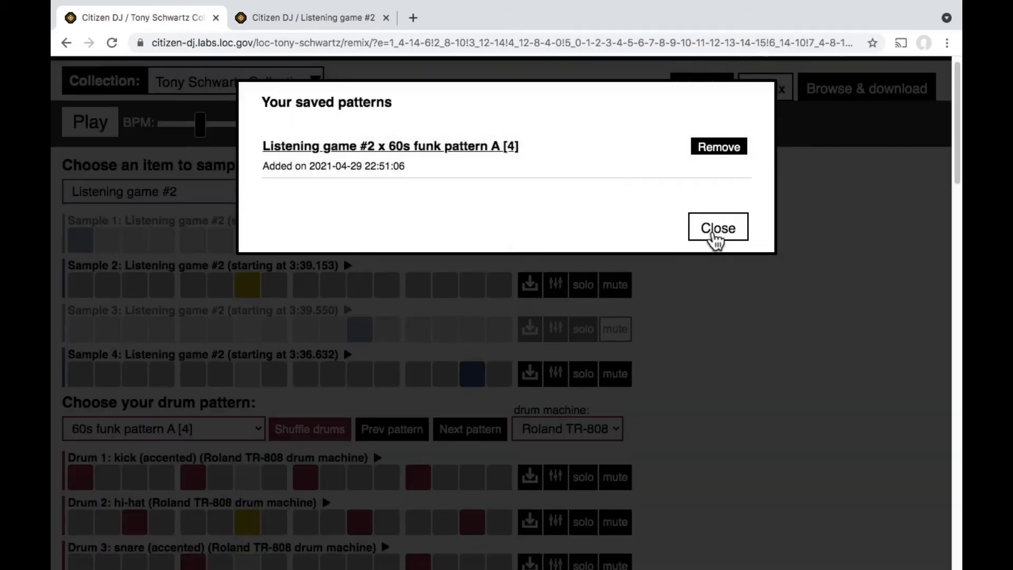
pyautogui.click(714, 233)
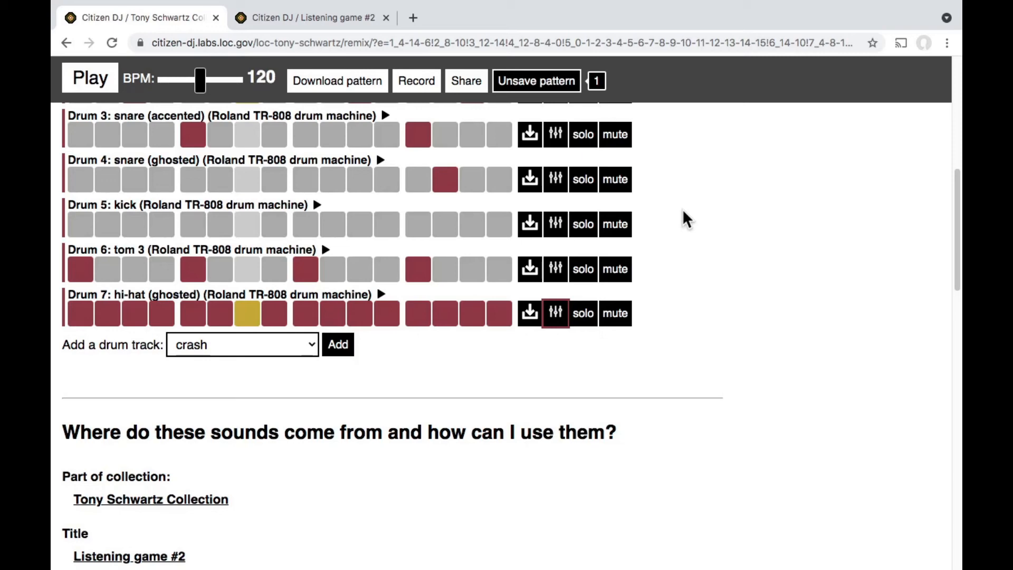
pyautogui.scroll(10, 682, 209)
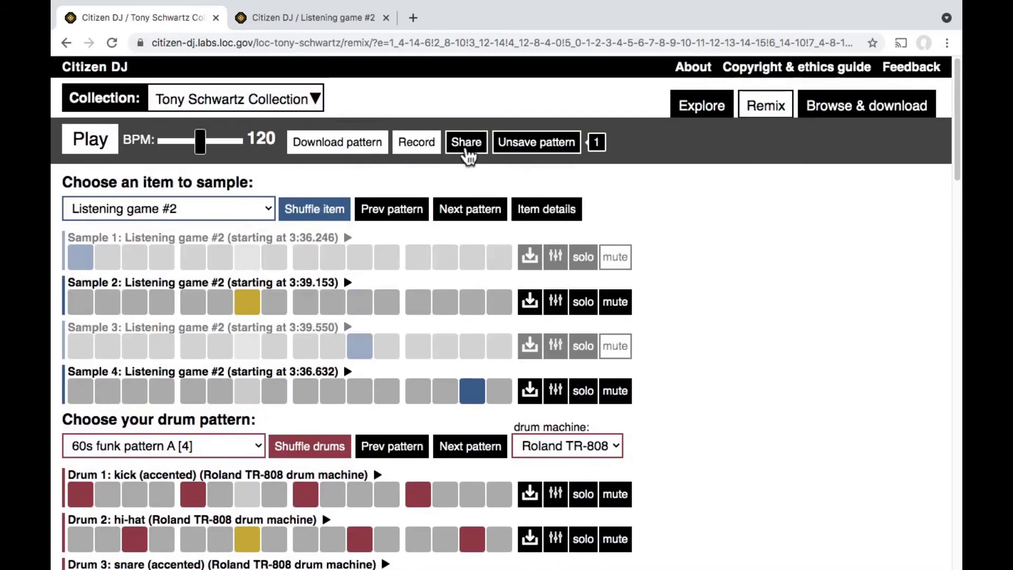
# View the remix's share link and dismiss it, then download the pattern as a Waveform audio file
pyautogui.click(466, 148)
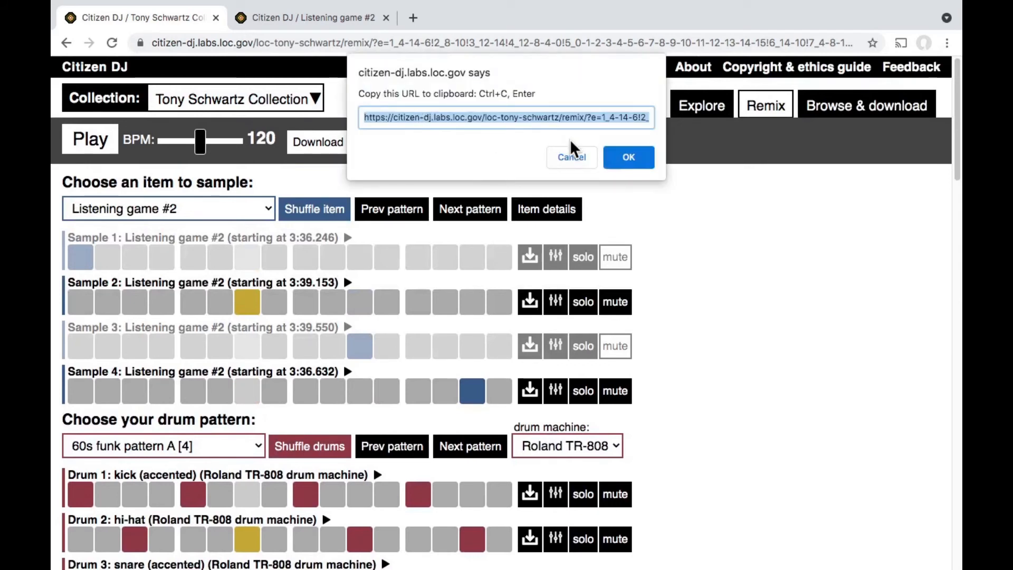
pyautogui.click(572, 158)
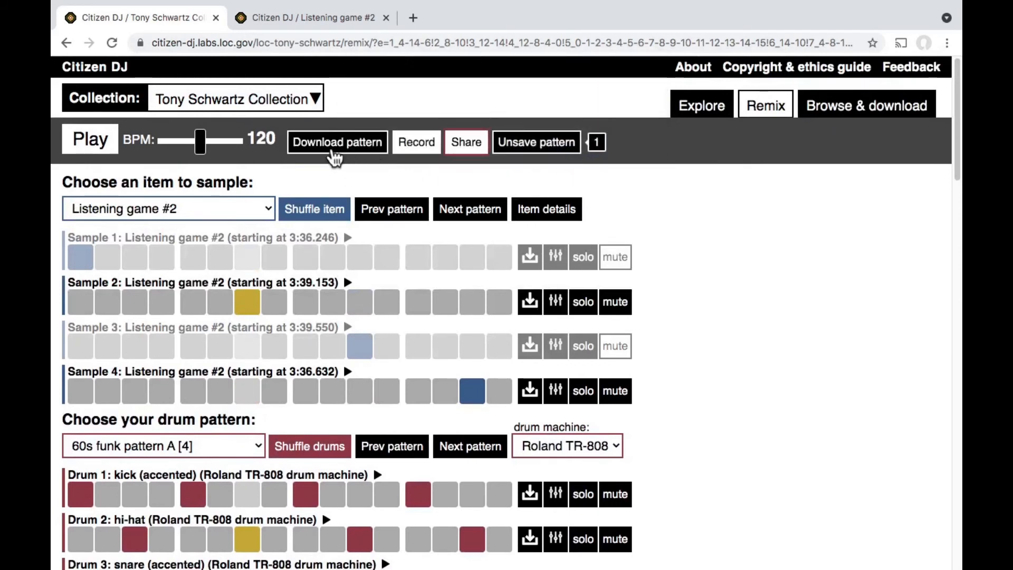
pyautogui.click(333, 154)
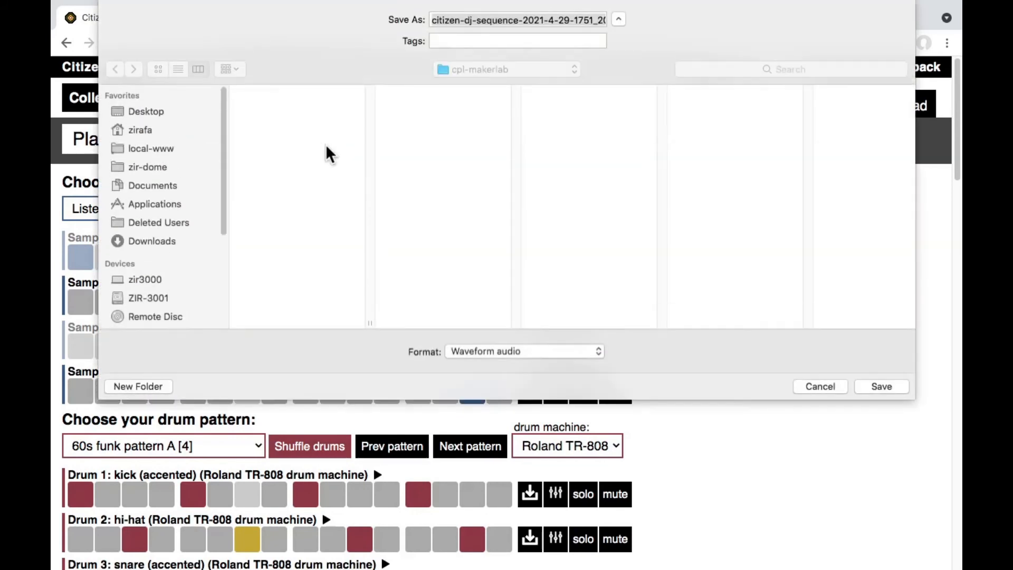
pyautogui.click(890, 390)
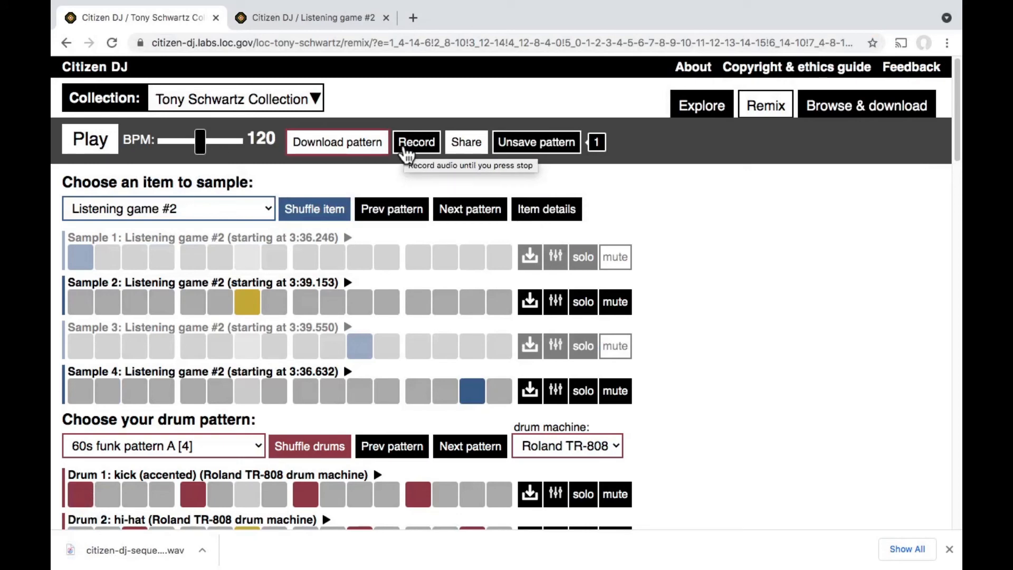
# Mute the Sample 4 and Sample 2 tracks and all seven drum tracks
pyautogui.click(623, 391)
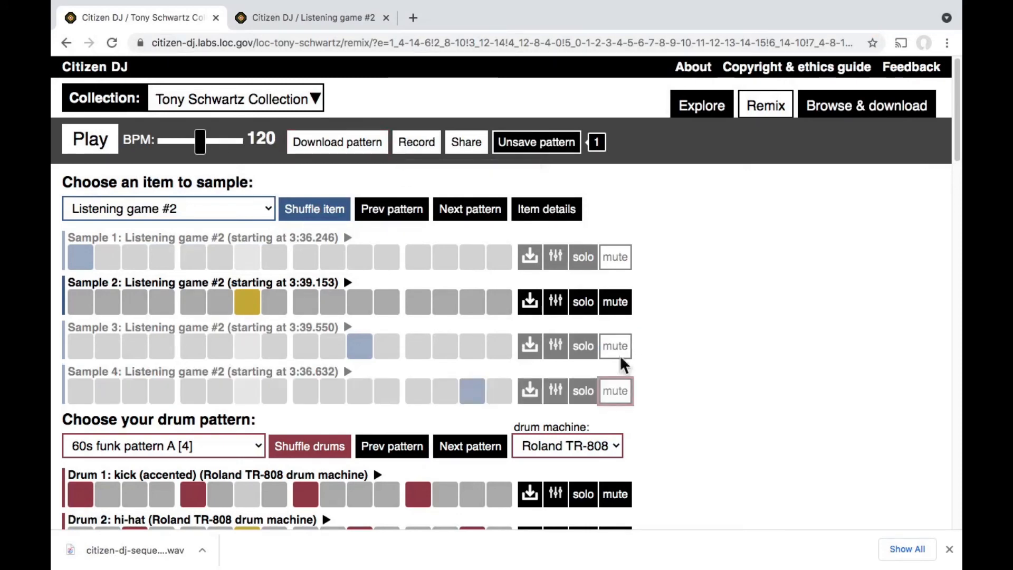
pyautogui.click(620, 306)
pyautogui.scroll(-6, 695, 404)
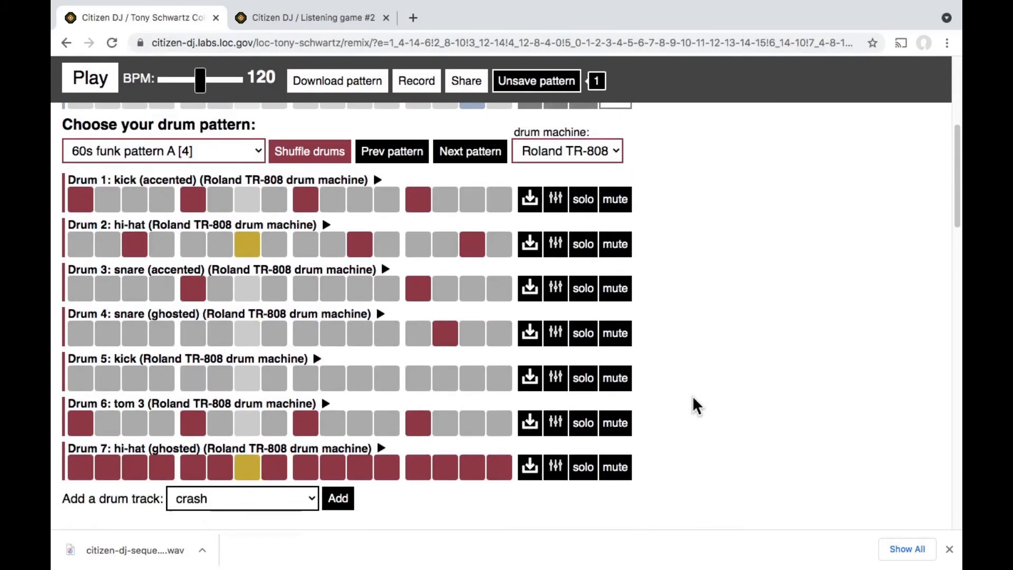
pyautogui.click(616, 244)
pyautogui.click(615, 288)
pyautogui.click(616, 333)
pyautogui.click(615, 378)
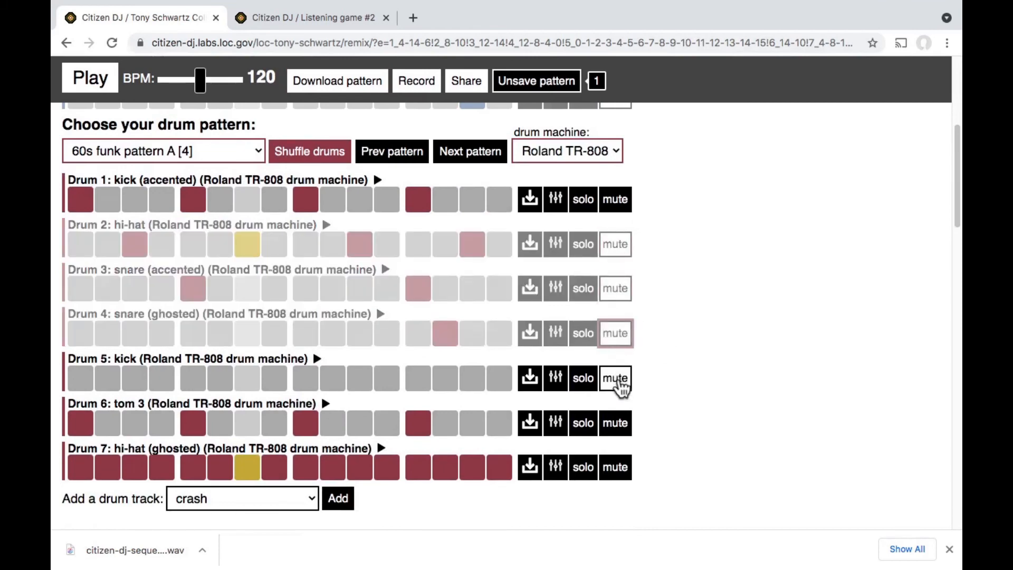
pyautogui.click(616, 425)
pyautogui.click(617, 469)
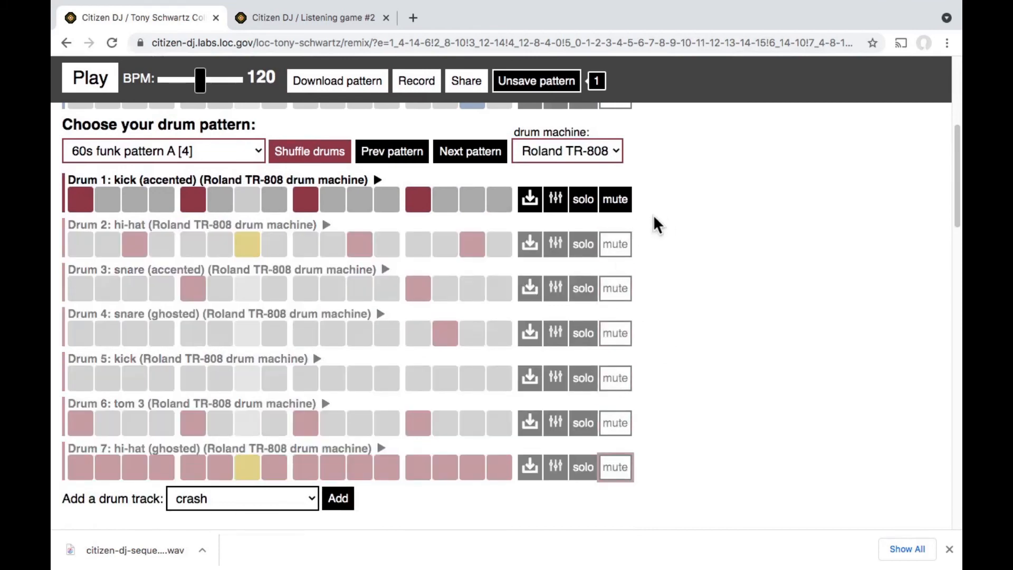
pyautogui.click(616, 201)
# Start recording the remix, start playback and unmute the Sample 1 track
pyautogui.scroll(6, 690, 274)
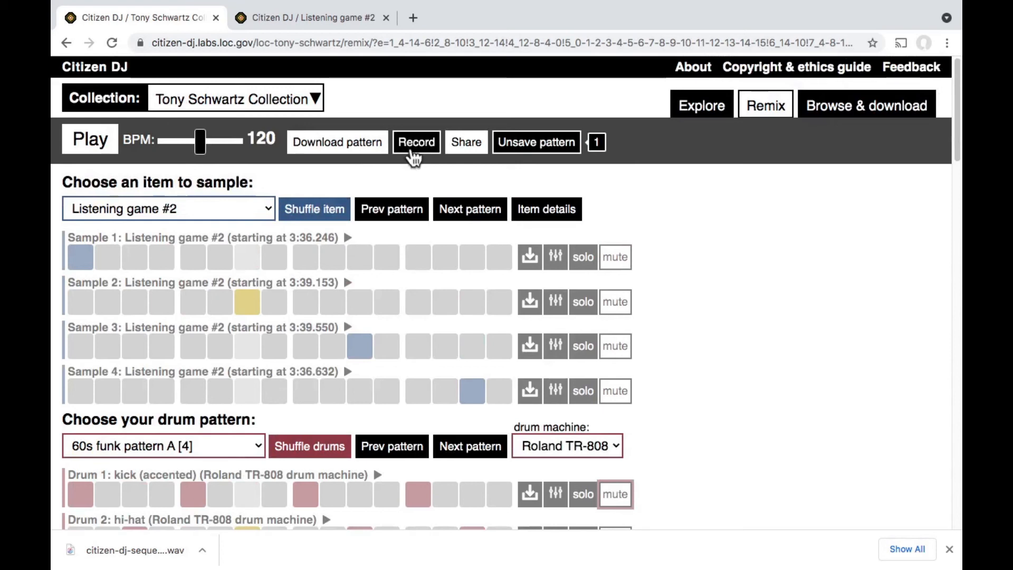
pyautogui.click(413, 153)
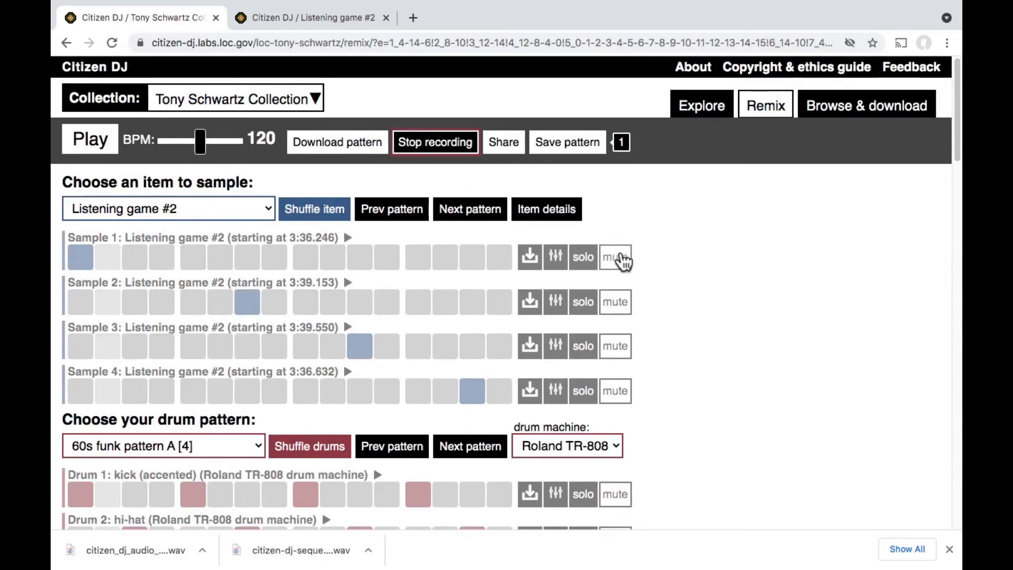
pyautogui.click(91, 154)
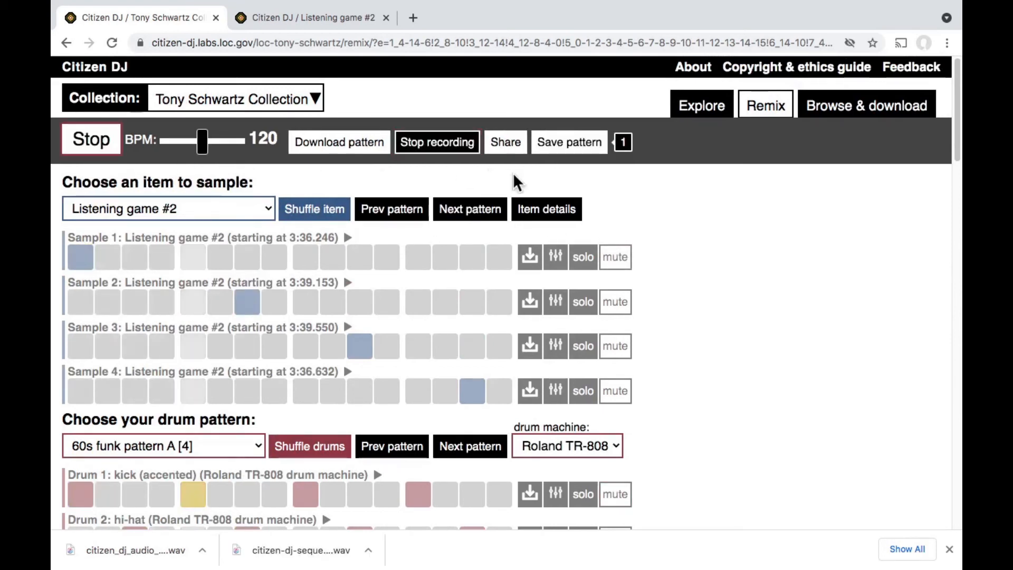
pyautogui.click(616, 258)
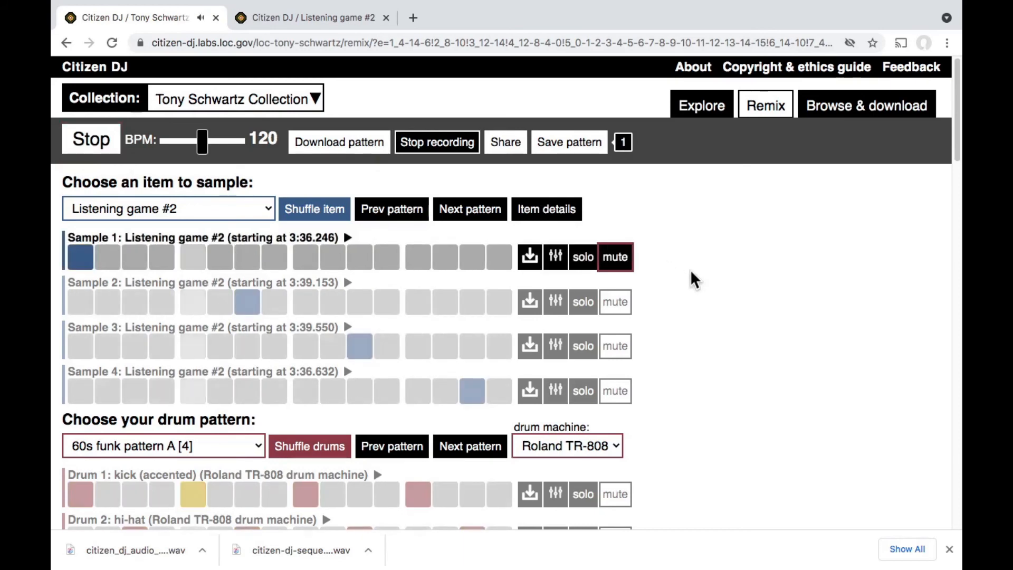
# While recording, unmute the accented snare, ghosted snare, hi-hat and tom 3 drum tracks one after another
pyautogui.scroll(-5, 694, 280)
pyautogui.click(619, 344)
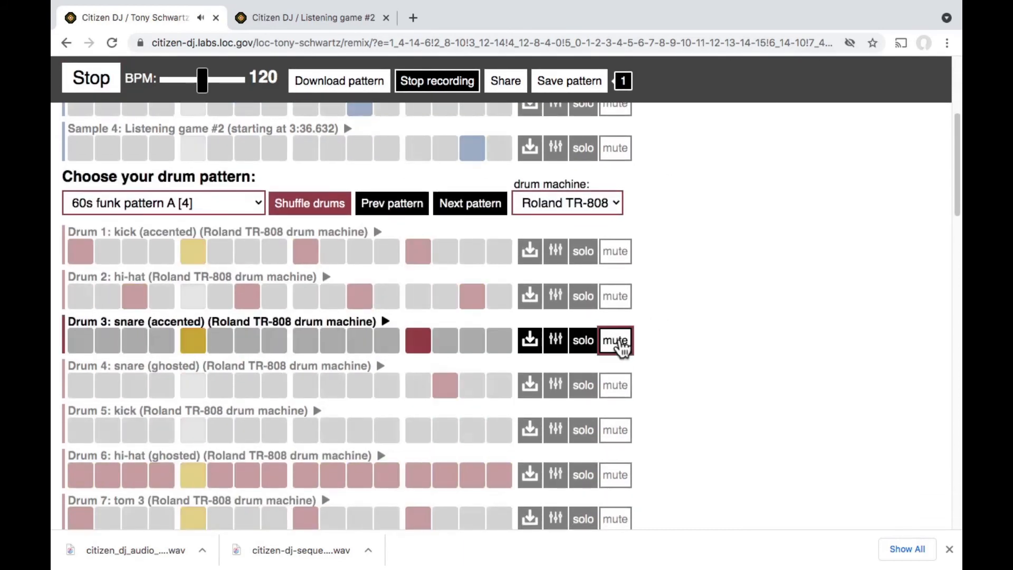
pyautogui.scroll(-1, 700, 346)
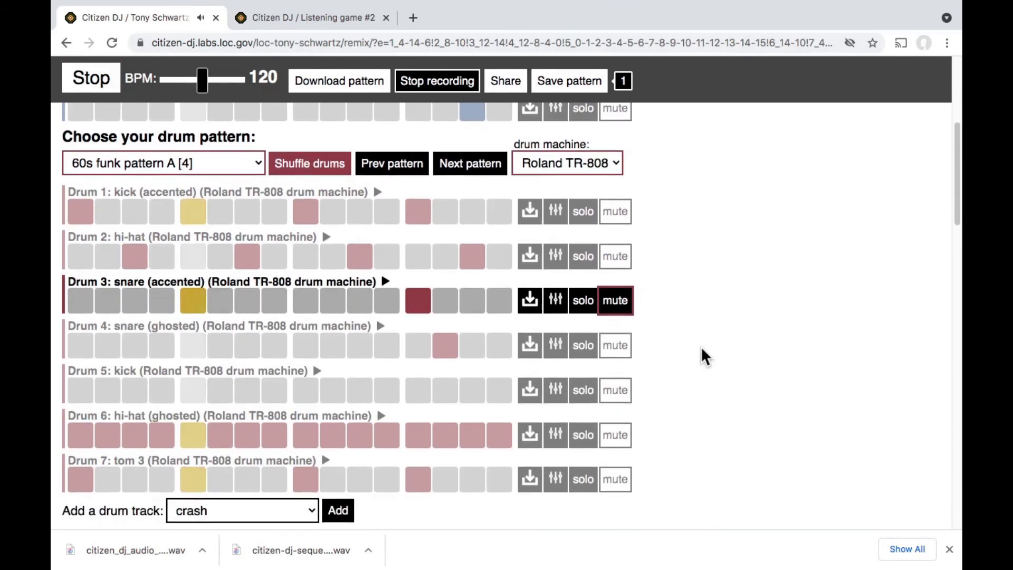
pyautogui.click(618, 346)
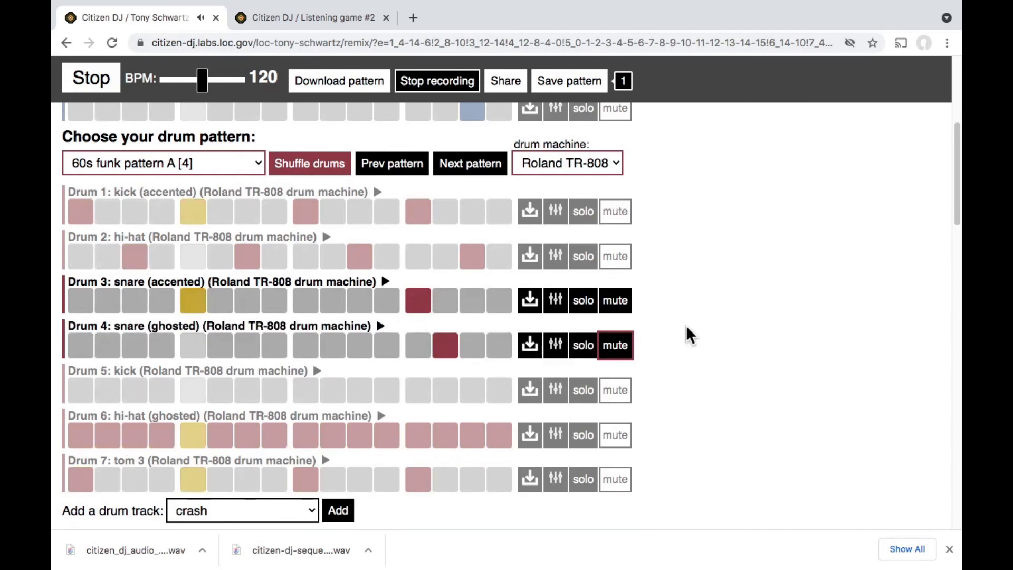
pyautogui.click(618, 258)
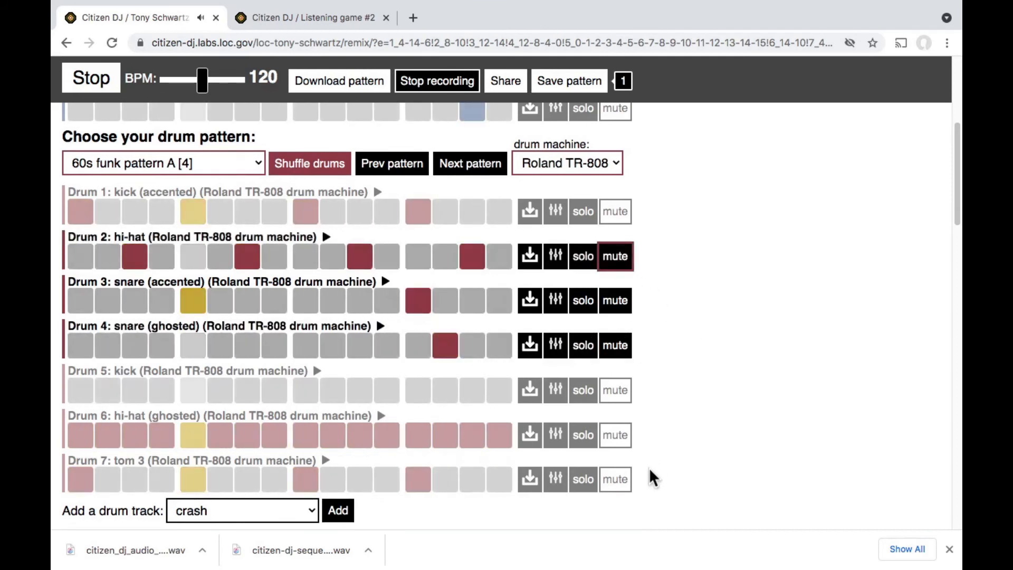
pyautogui.click(627, 485)
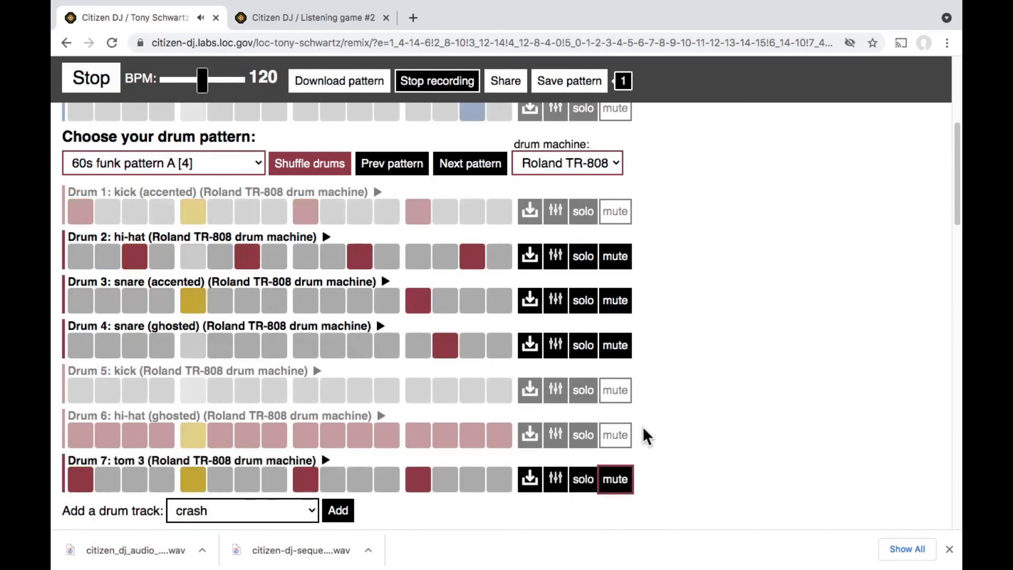
# Bring the Sample 3 track and the ghosted hi-hat into the recording by unmuting them
pyautogui.scroll(5, 642, 426)
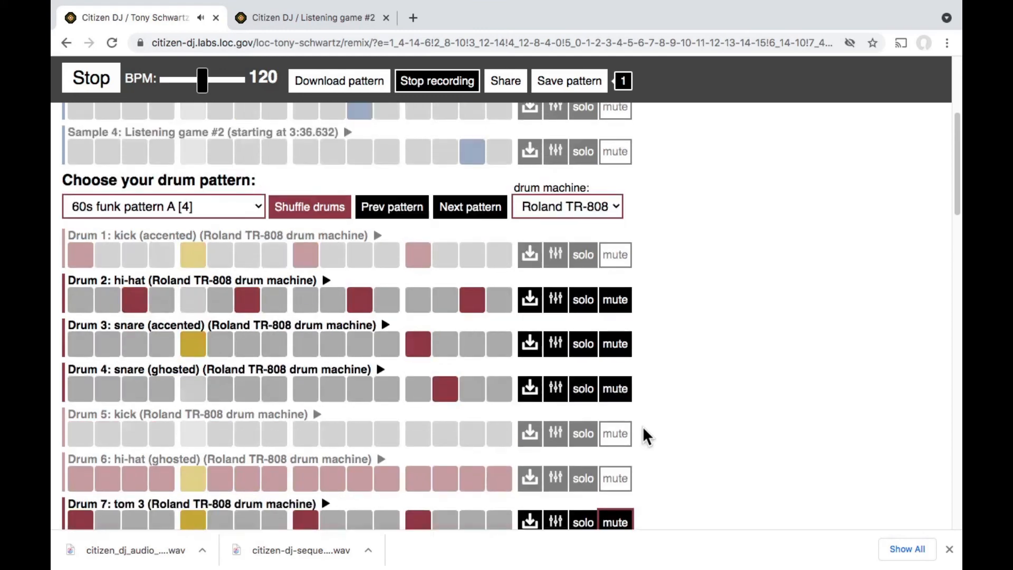
pyautogui.click(615, 340)
pyautogui.scroll(-6, 684, 404)
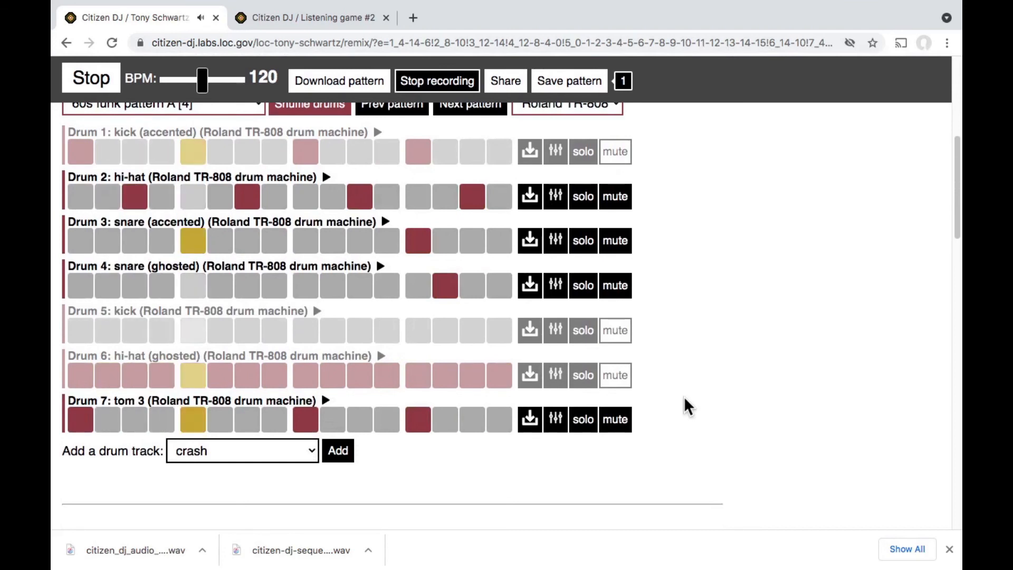
pyautogui.scroll(1, 673, 314)
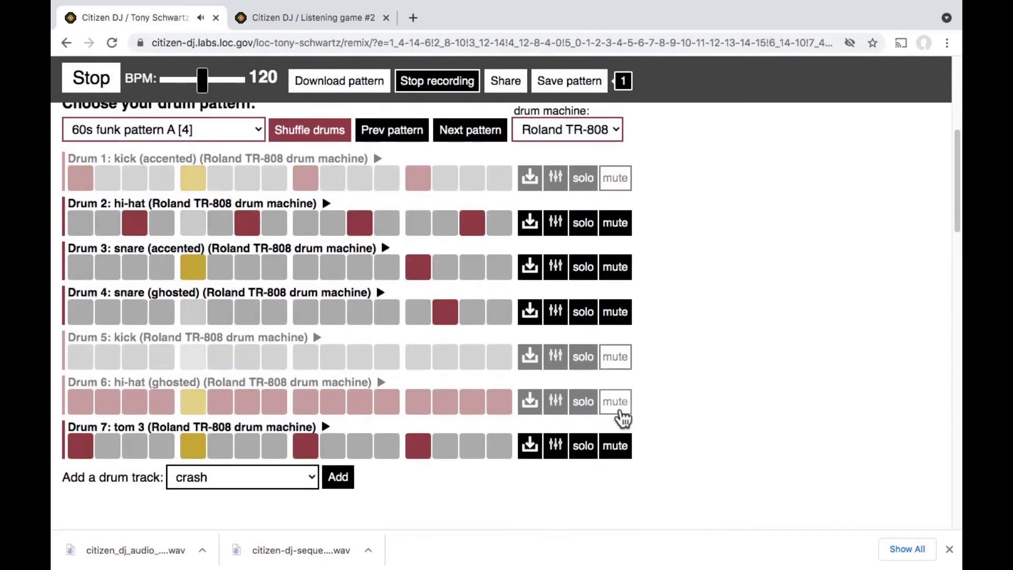
pyautogui.click(619, 411)
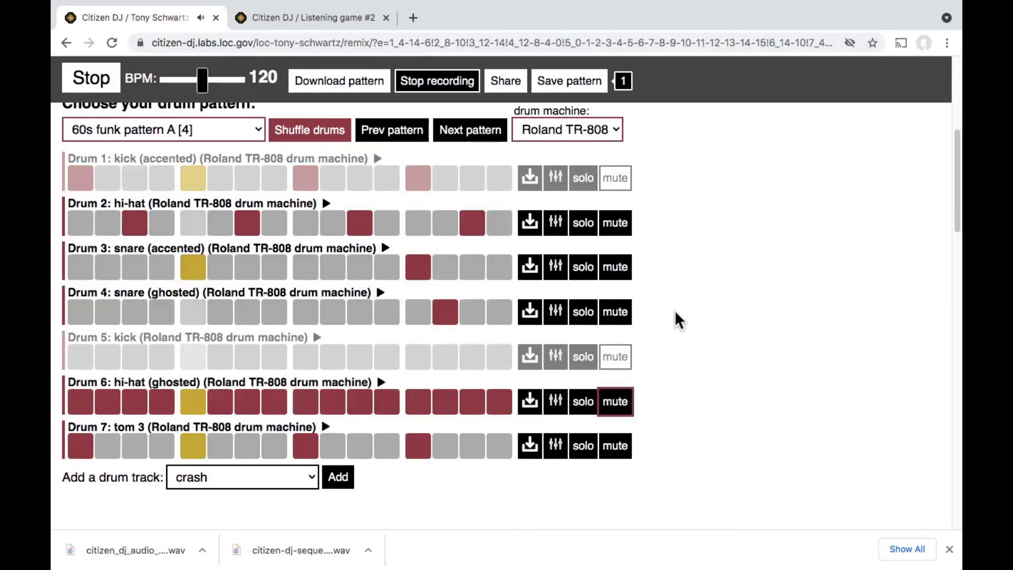
# Unmute the Sample 2, Sample 4 and accented kick tracks during the recording
pyautogui.scroll(4, 675, 309)
pyautogui.scroll(2, 676, 313)
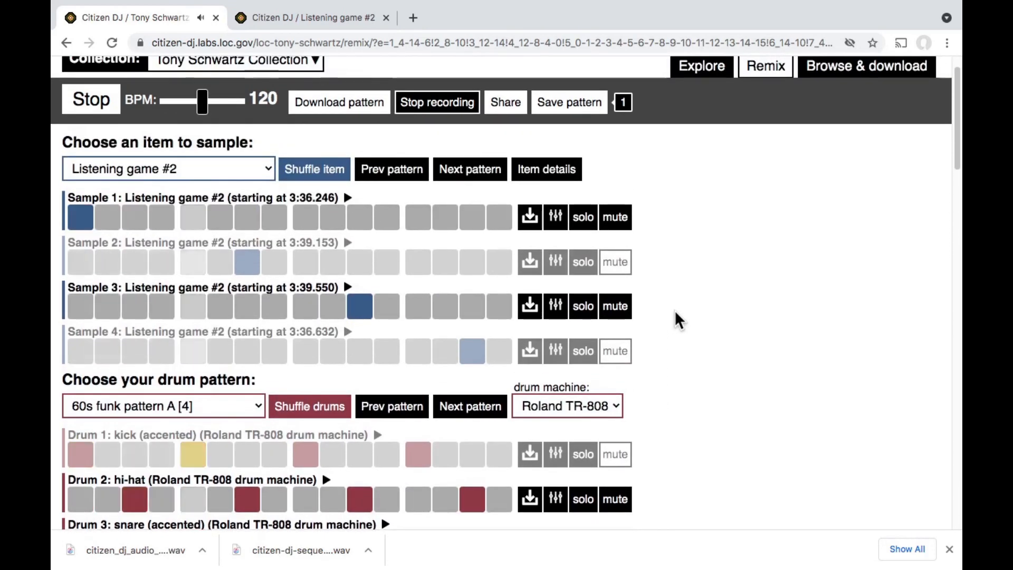
pyautogui.click(615, 262)
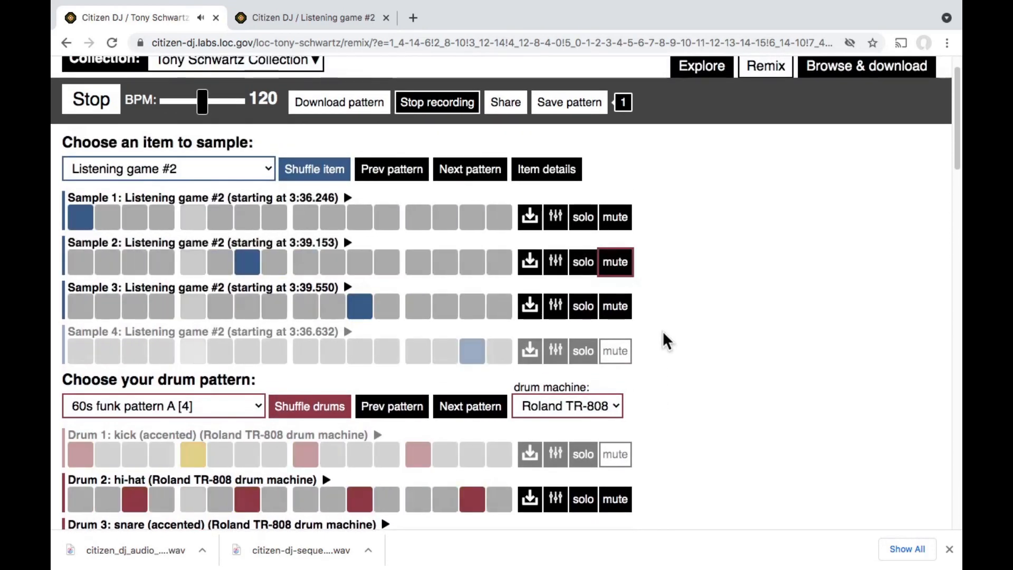
pyautogui.click(626, 354)
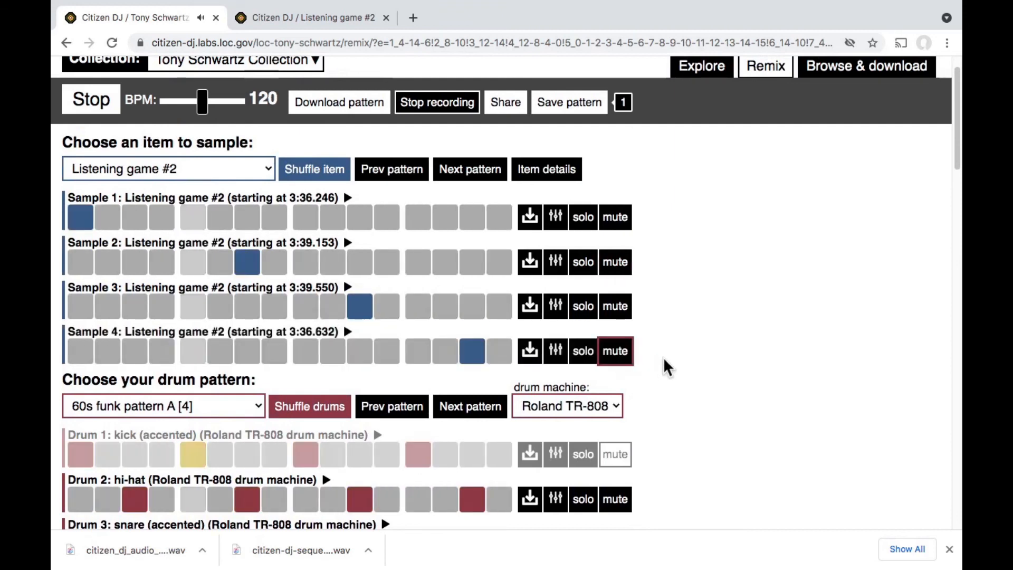
pyautogui.click(621, 457)
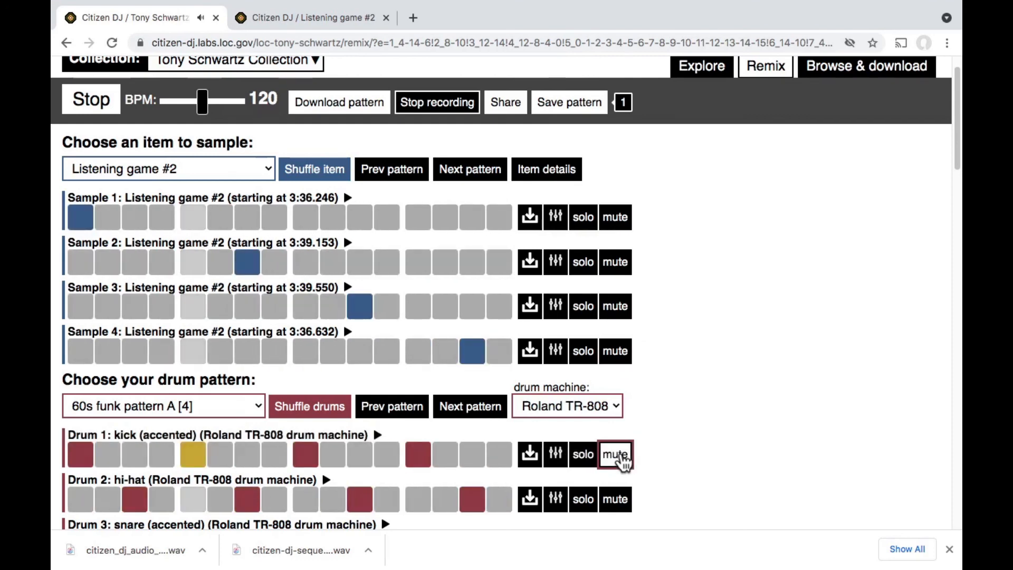
# Solo the accented kick track briefly during the recording and turn its solo off again
pyautogui.scroll(-2, 695, 362)
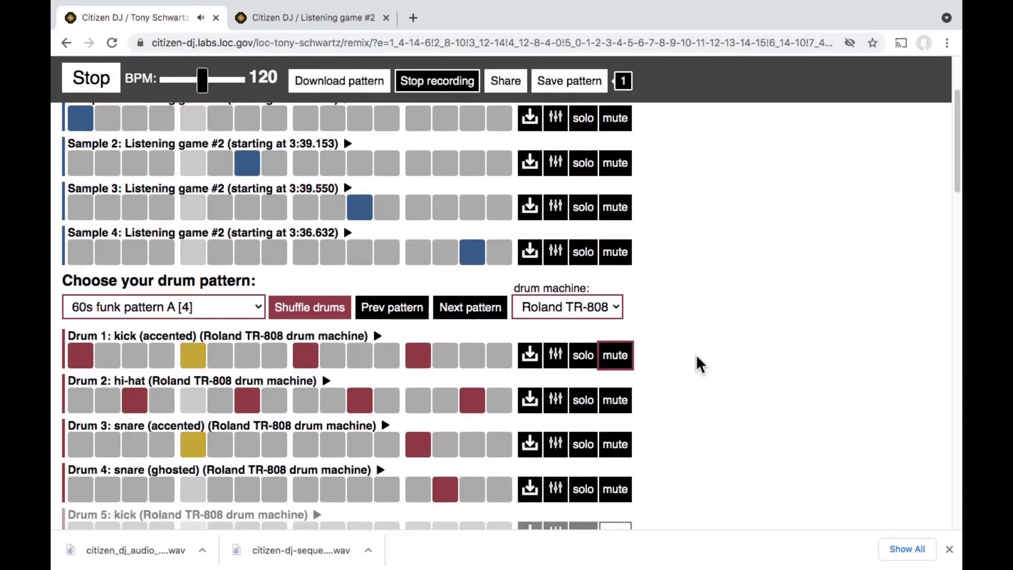
pyautogui.scroll(-1, 697, 357)
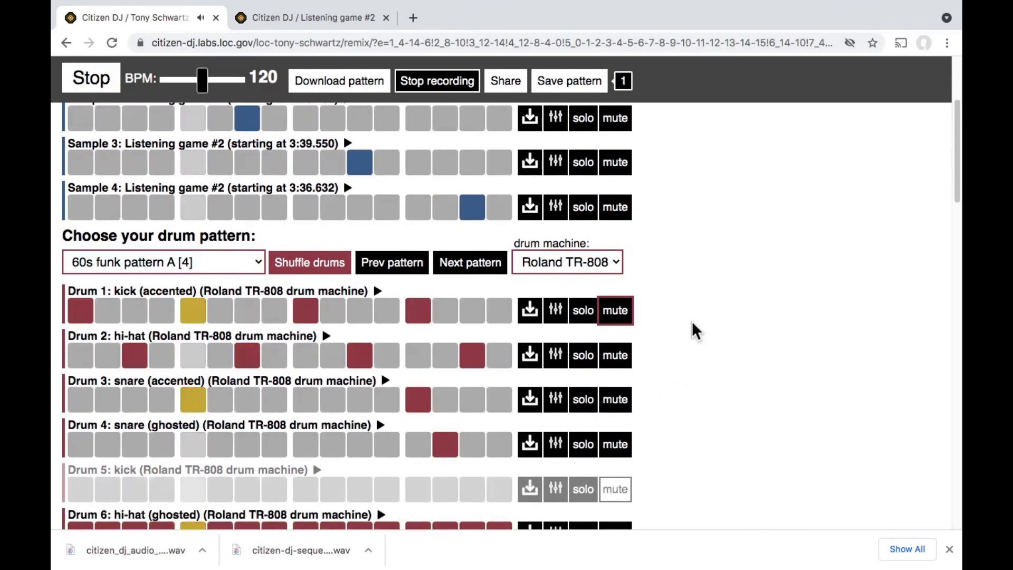
pyautogui.scroll(4, 695, 323)
pyautogui.scroll(-3, 654, 356)
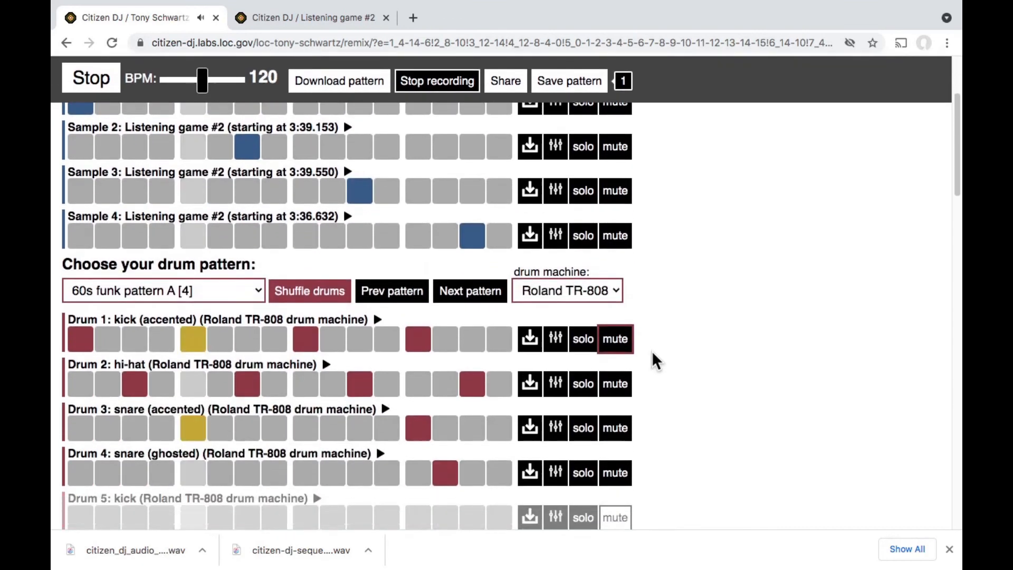
pyautogui.scroll(-1, 654, 359)
pyautogui.click(584, 320)
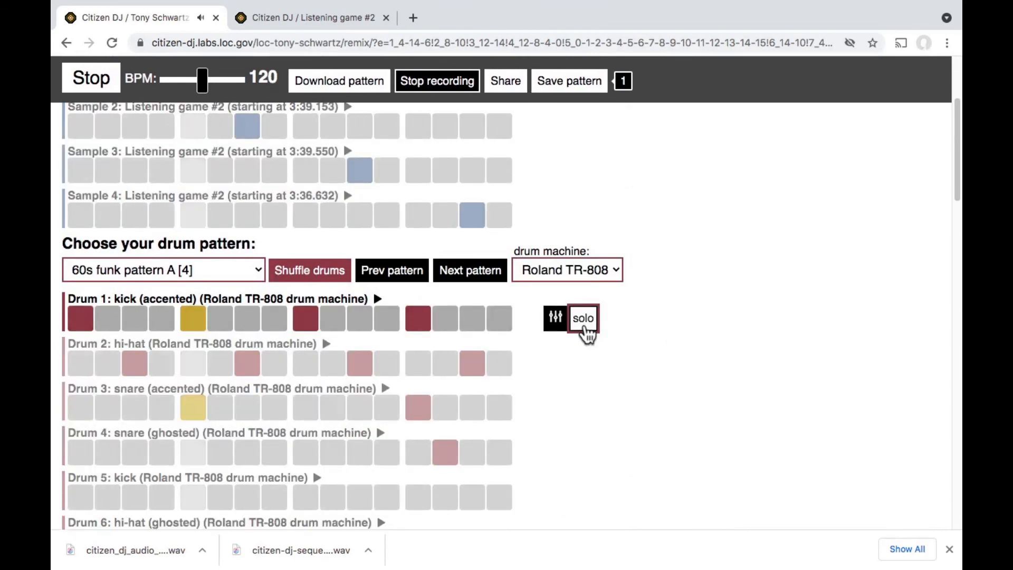
pyautogui.click(585, 328)
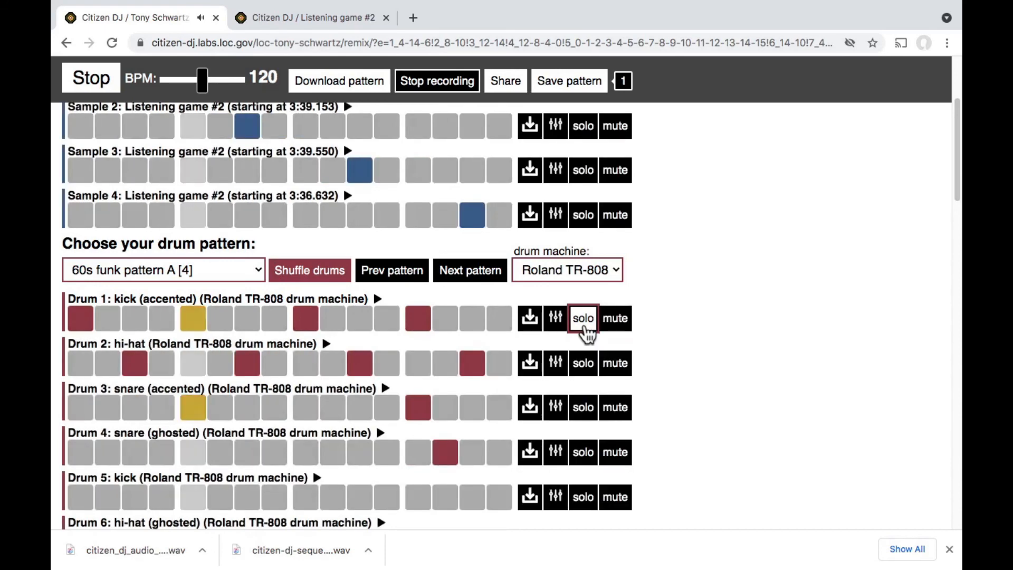
# Stop the remix playback to end the recording, and save it as a Waveform audio file in the cpl-makerlab folder
pyautogui.scroll(3, 684, 272)
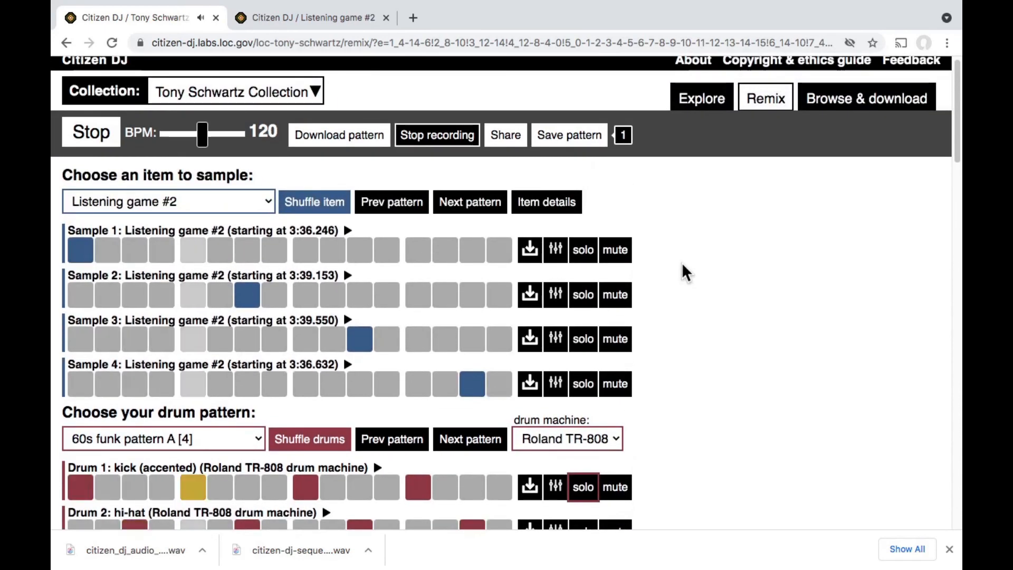
pyautogui.scroll(1, 684, 272)
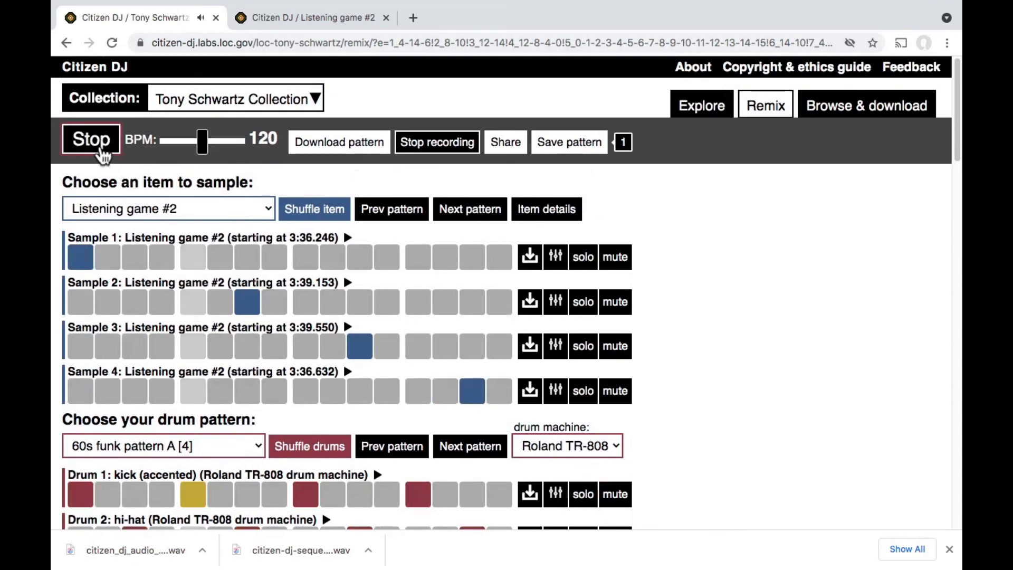
pyautogui.click(101, 151)
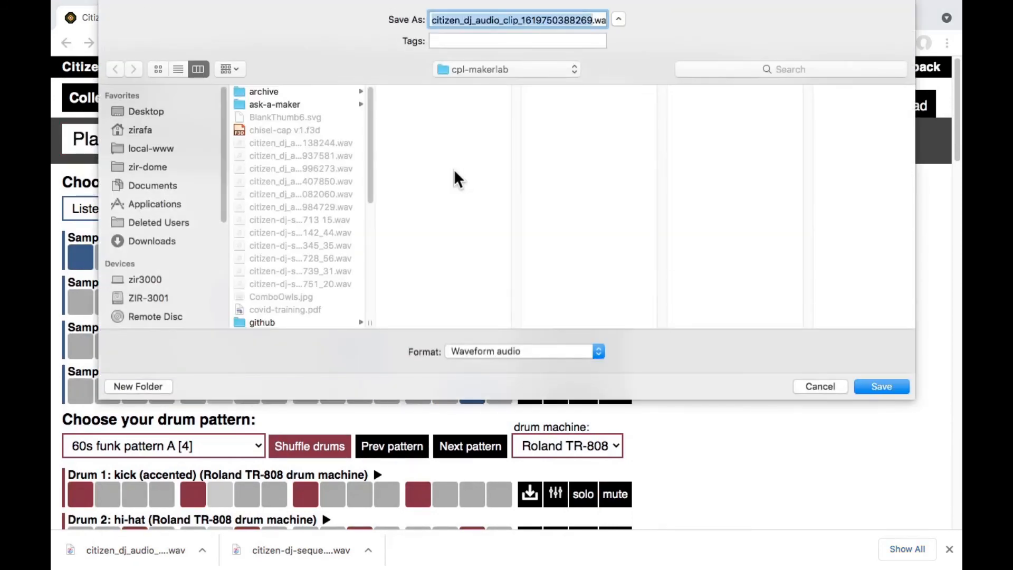
pyautogui.click(887, 389)
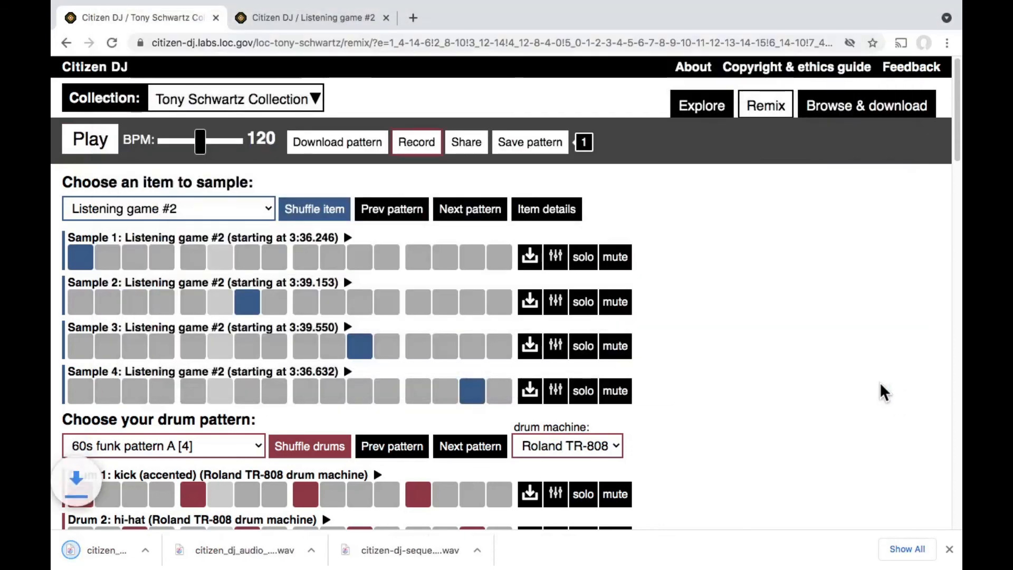